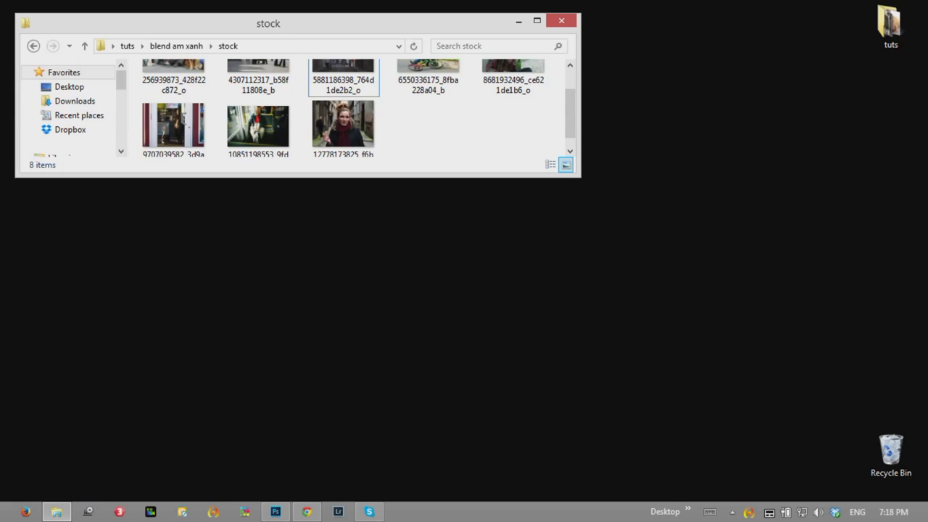
Scroll the stock folder to the top and bring up the Photoshop street dog document
scroll(569, 96, up, 1)
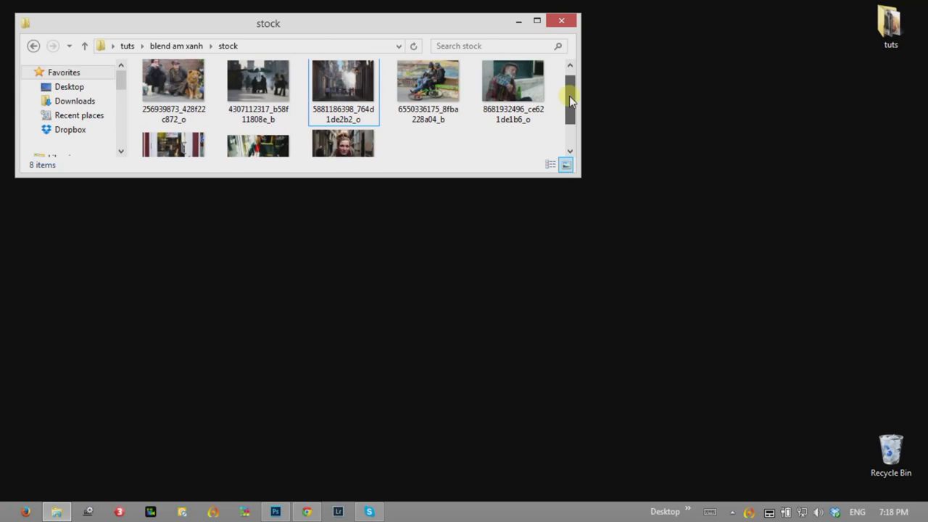
click(277, 509)
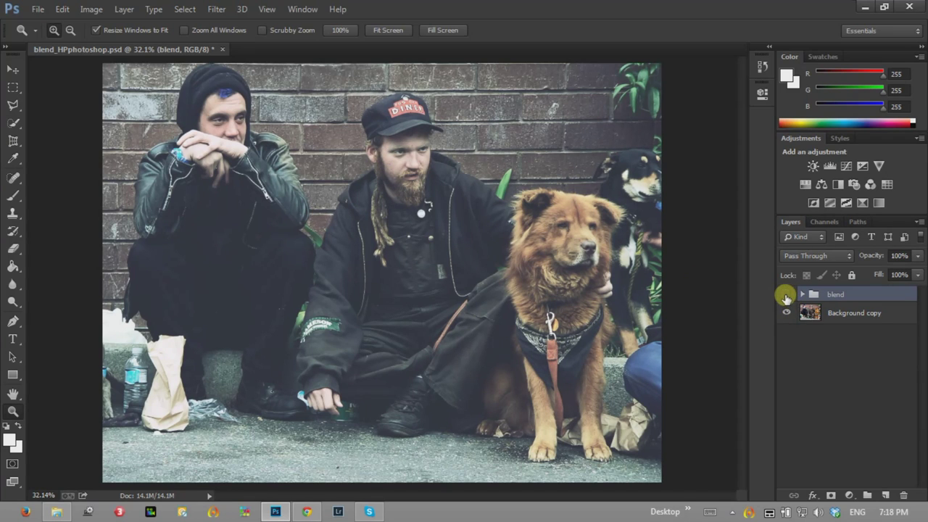
Toggle the blend group's visibility repeatedly to compare its grade with the original photo
click(786, 295)
click(786, 295)
click(786, 295)
click(786, 295)
click(786, 295)
click(786, 295)
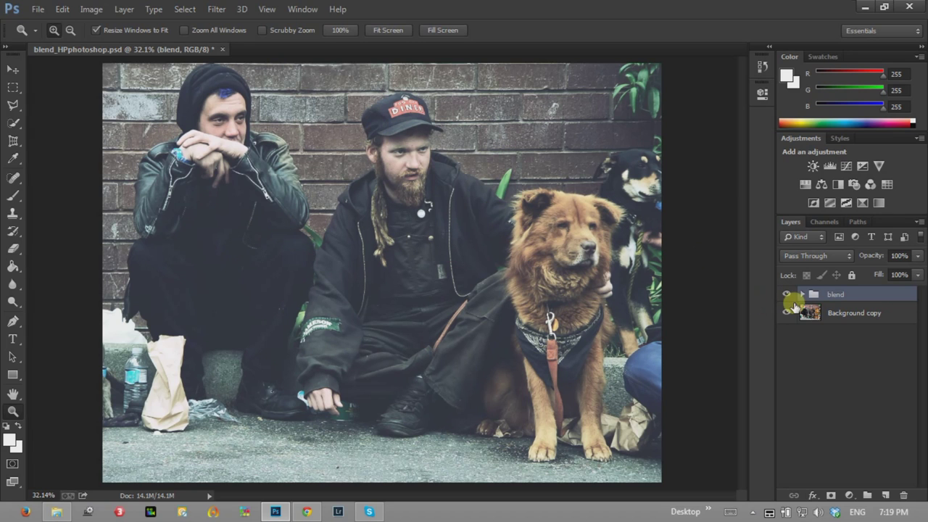
click(786, 295)
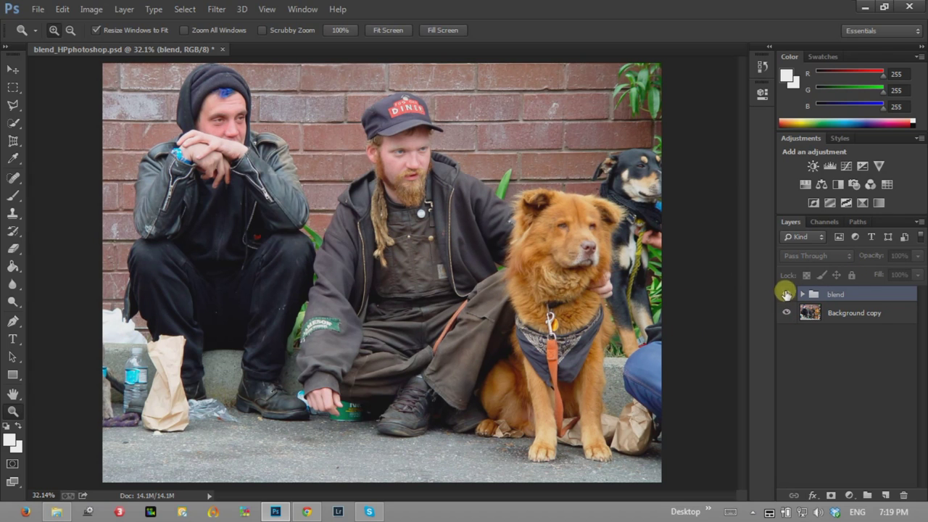
click(786, 294)
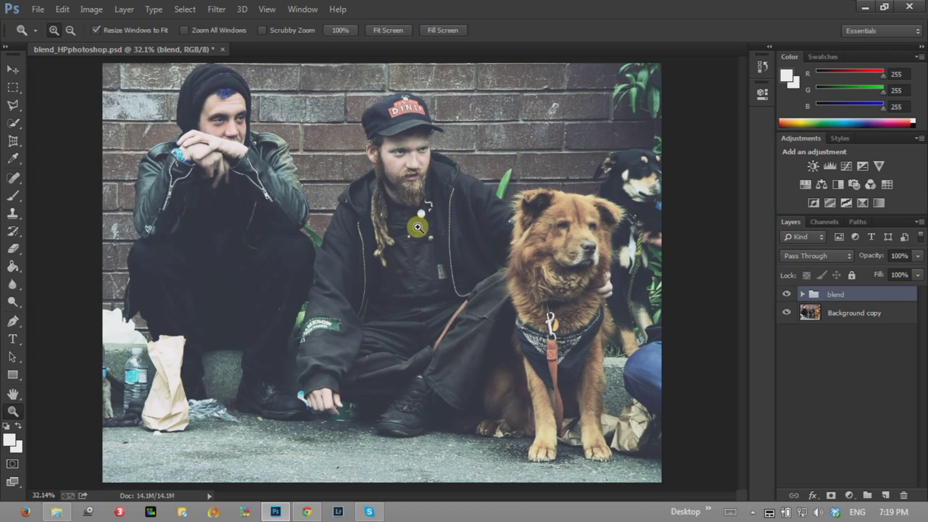
Compare once more, then expand blend to reveal its Exposure, Color Fill, Curves and Hue/Saturation layers
click(784, 294)
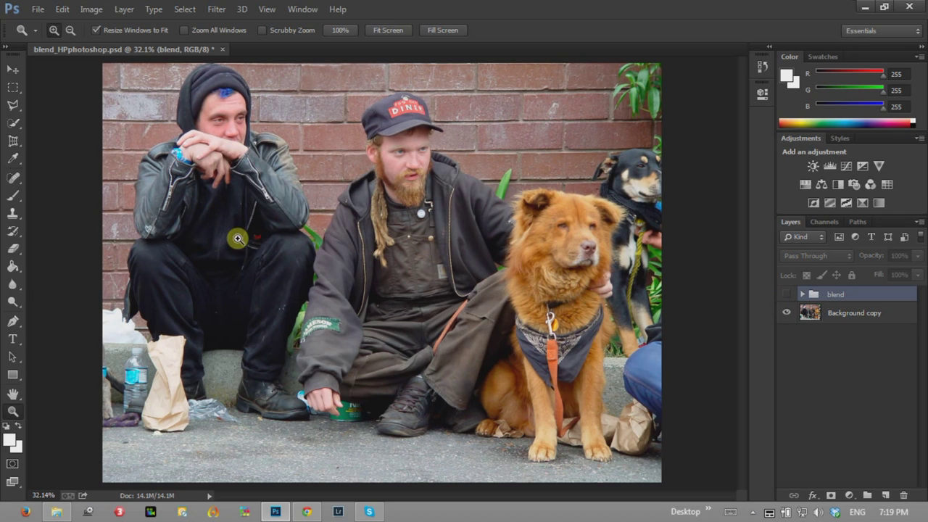
click(786, 296)
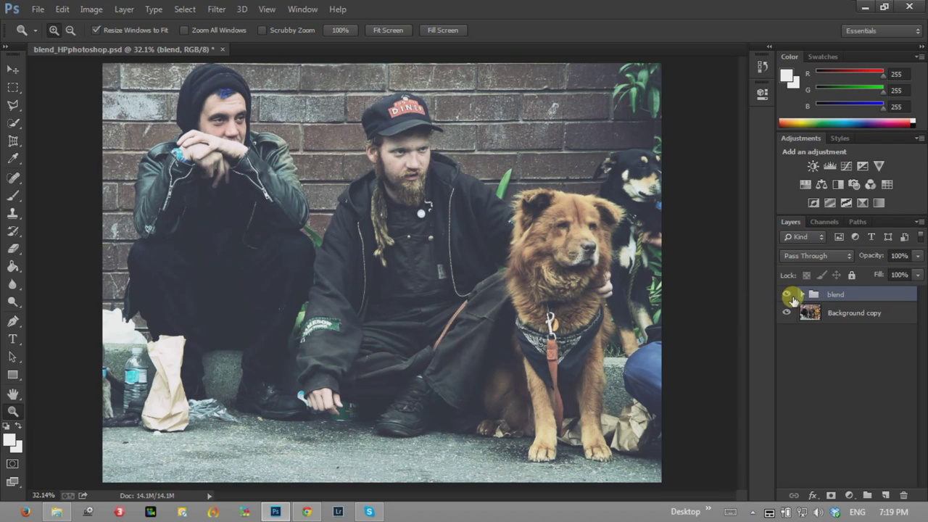
click(803, 295)
mouse_move(918, 316)
mouse_down()
mouse_move(917, 393)
mouse_move(917, 296)
mouse_up()
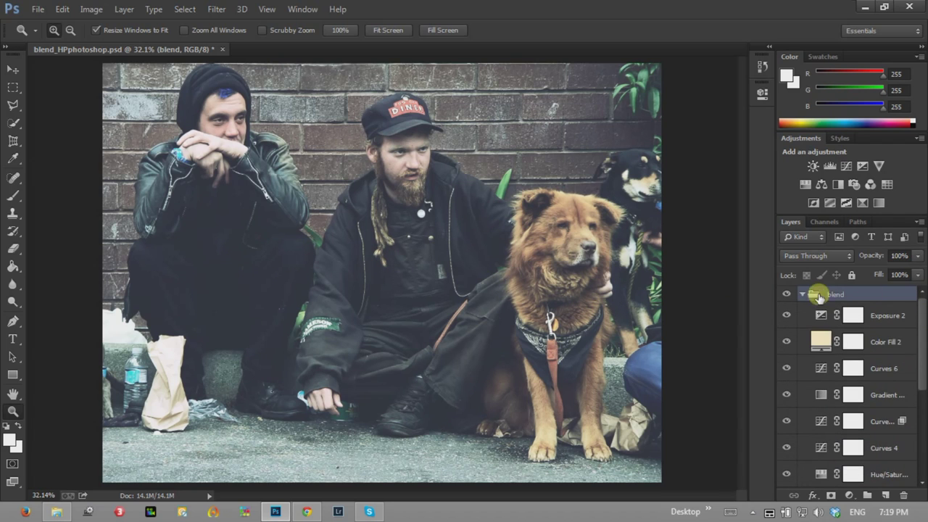
Collapse the blend group and toggle its visibility to compare
click(797, 294)
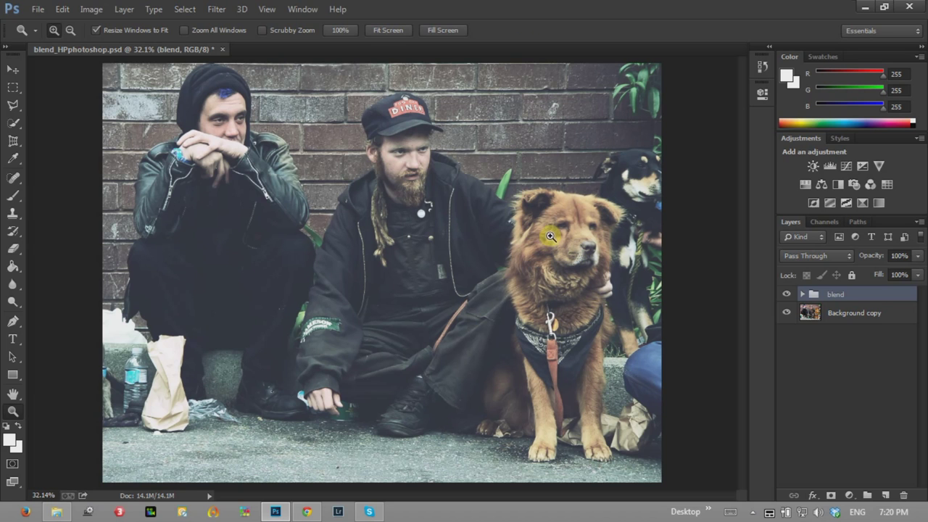
click(786, 294)
Delete the blend group with all its contents, leaving only Background copy
right_click(869, 297)
click(771, 175)
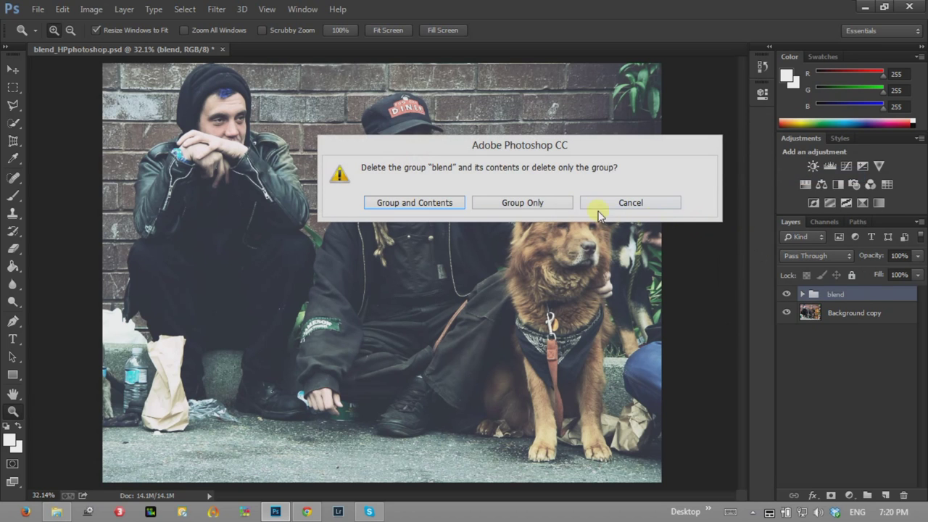
click(418, 206)
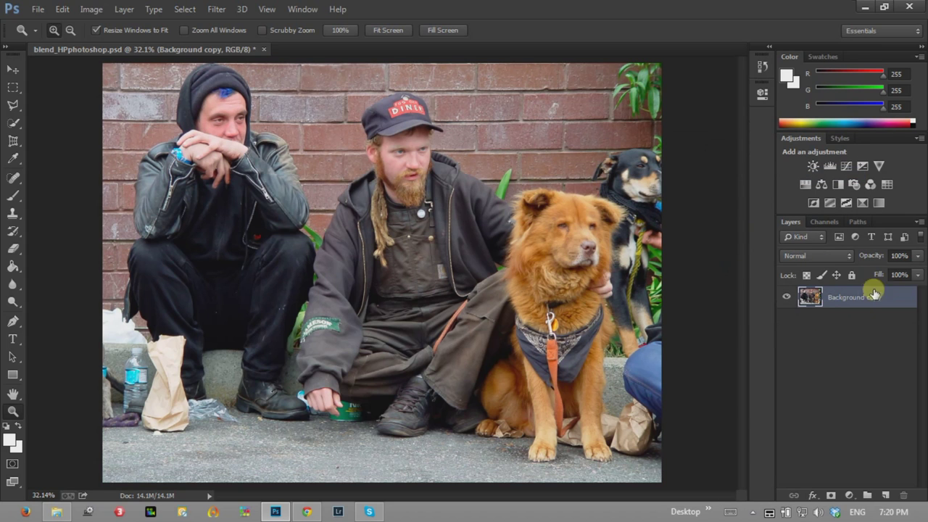
Zoom to 200% on the man's beard, then fit the whole photo on screen
click(393, 183)
click(418, 166)
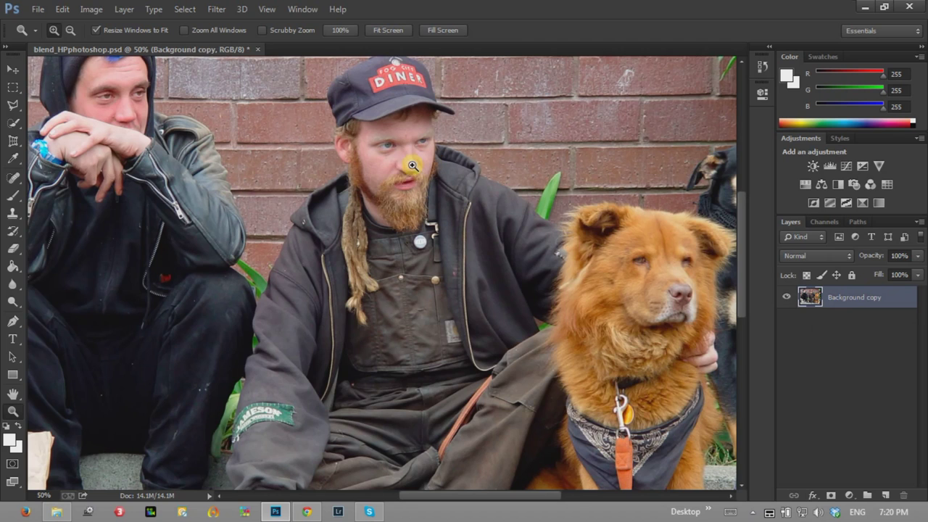
right_click(439, 172)
click(371, 175)
click(442, 172)
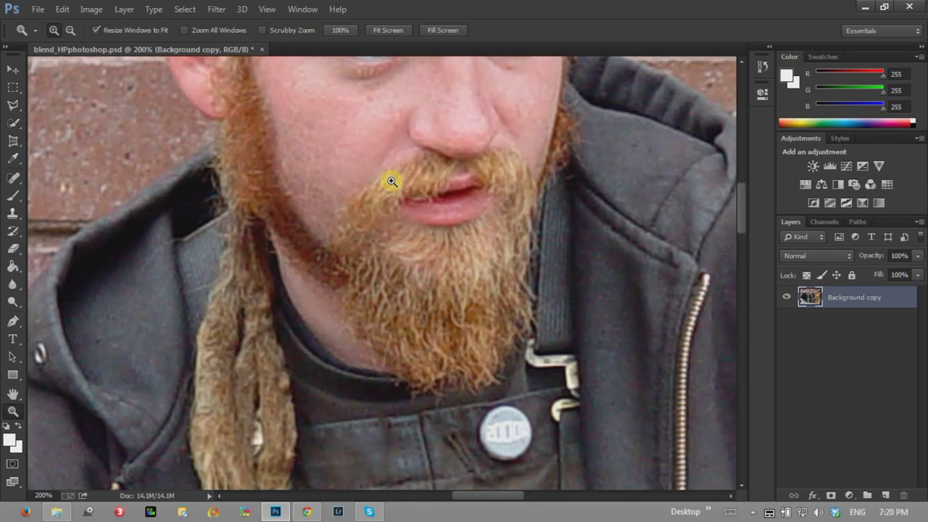
right_click(493, 181)
click(493, 181)
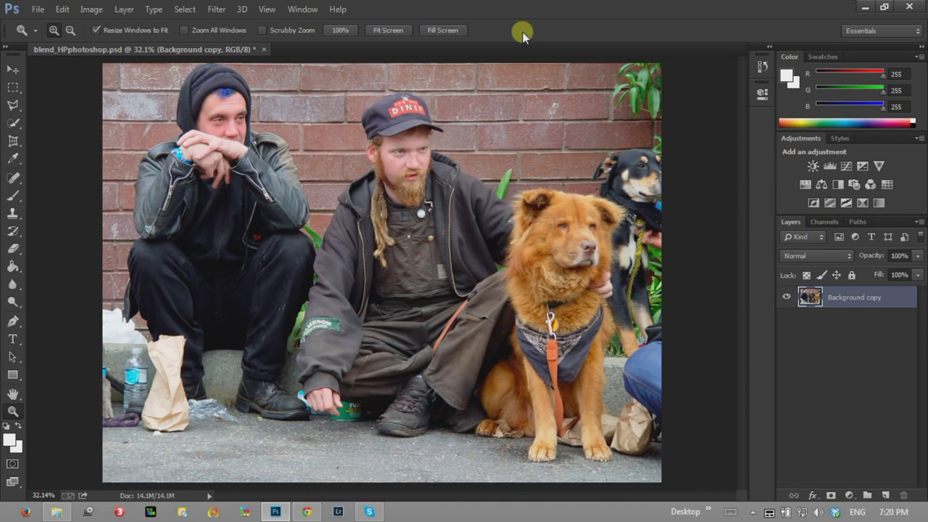
key(ctrl+alt+i)
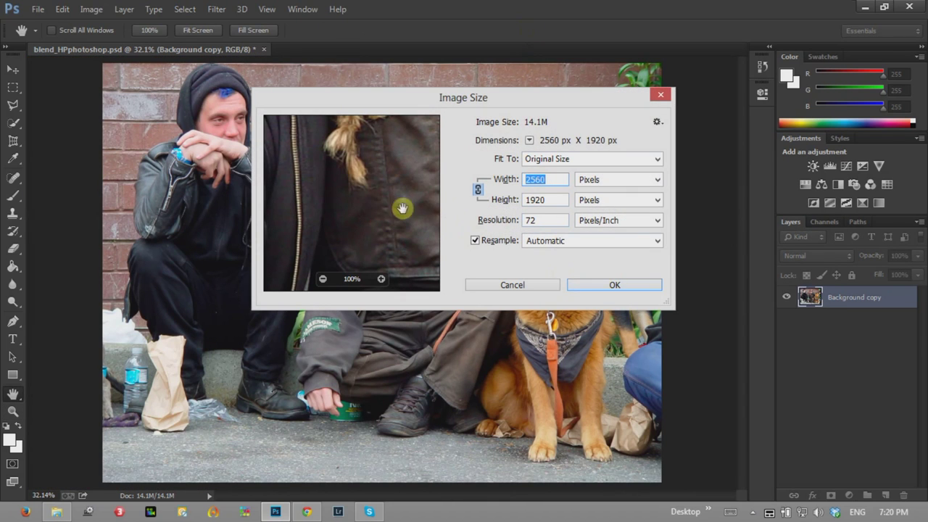
drag(369, 150, 368, 263)
mouse_move(379, 149)
mouse_down()
mouse_move(357, 198)
mouse_move(363, 176)
mouse_move(337, 211)
mouse_up()
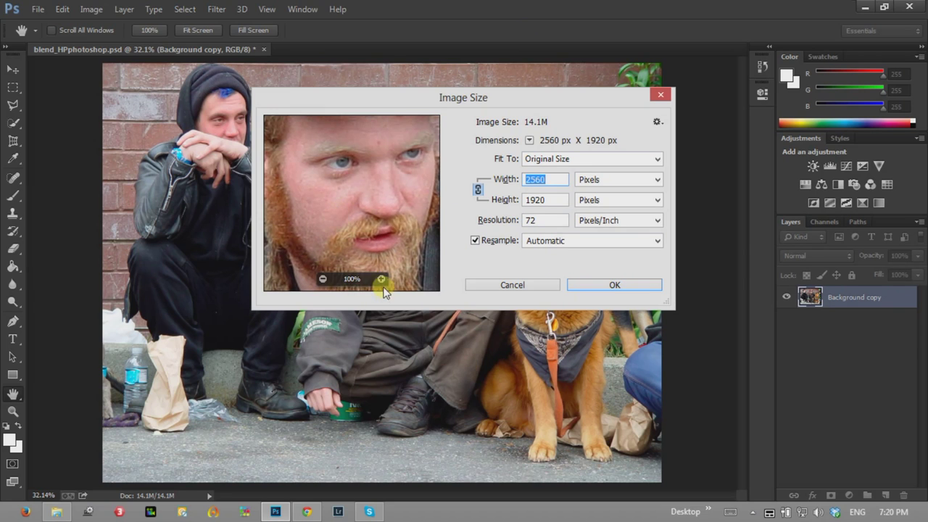
click(522, 286)
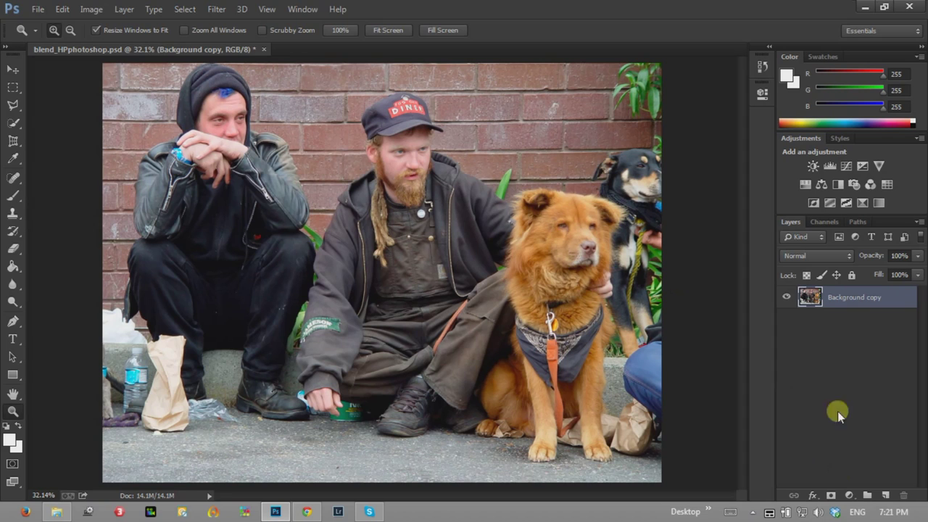
Add a Solid Color fill layer in medium blue (RGB 55/102/159)
click(849, 495)
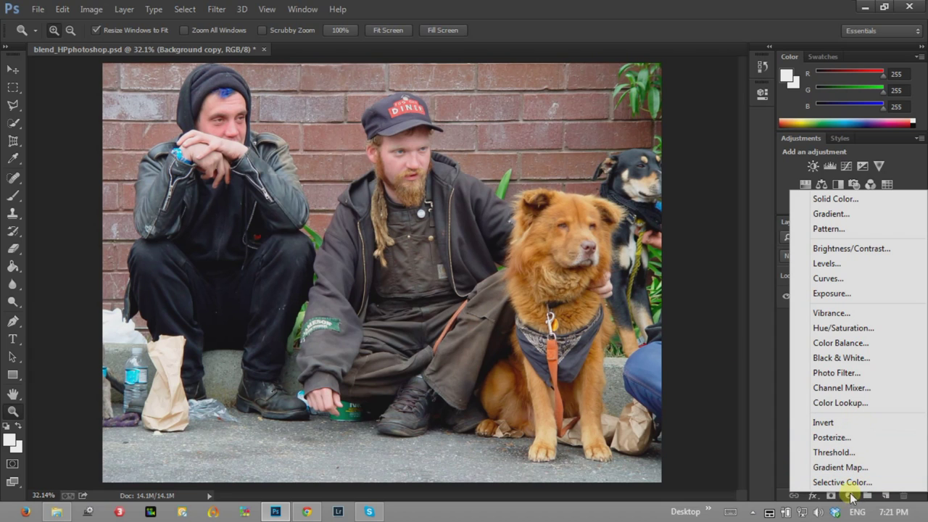
click(846, 200)
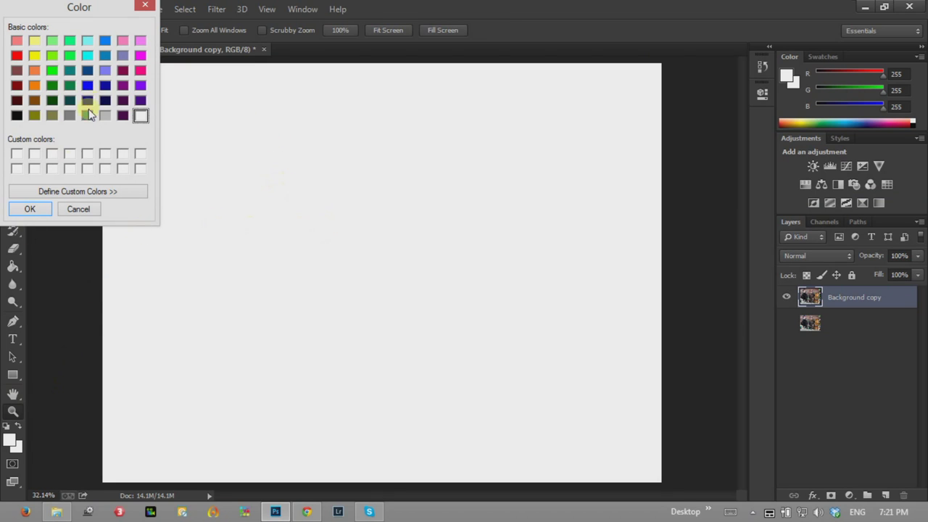
click(55, 191)
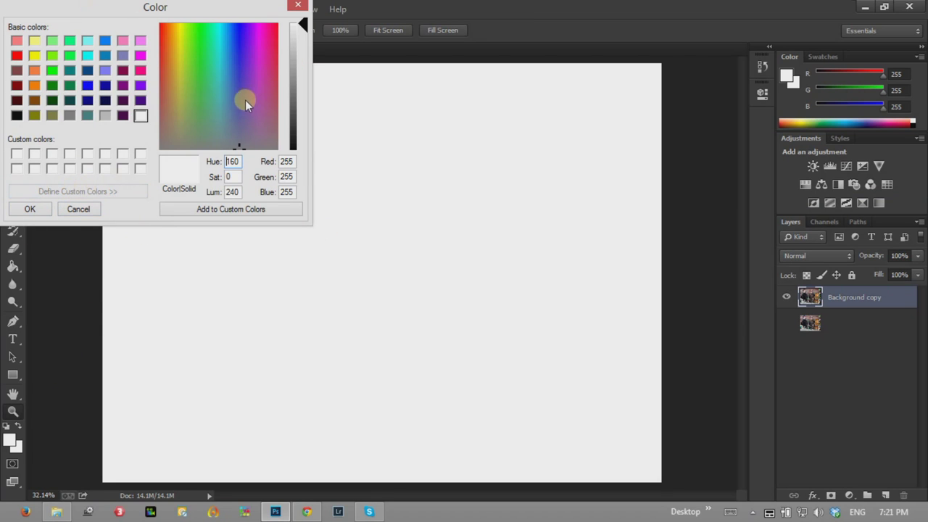
mouse_move(149, 12)
mouse_down()
mouse_move(285, 80)
mouse_move(219, 82)
mouse_up()
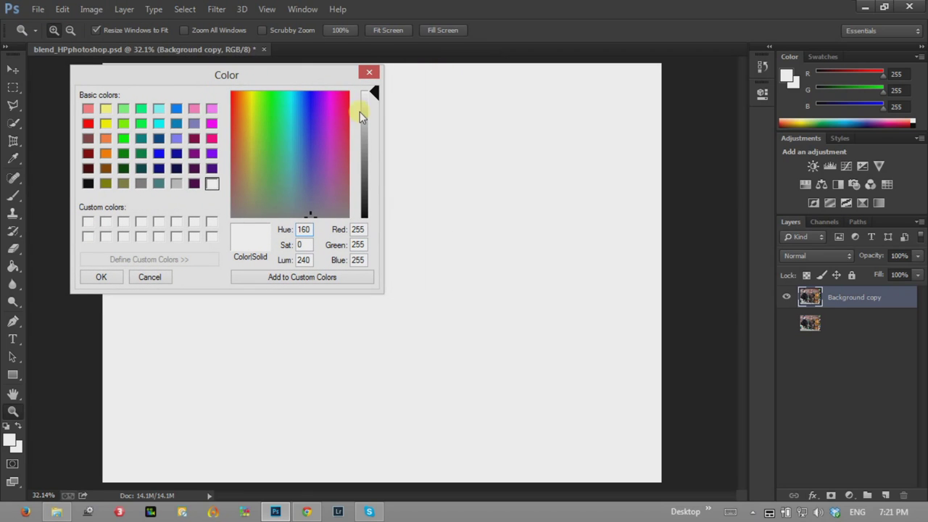
drag(376, 94, 373, 92)
drag(299, 152, 301, 142)
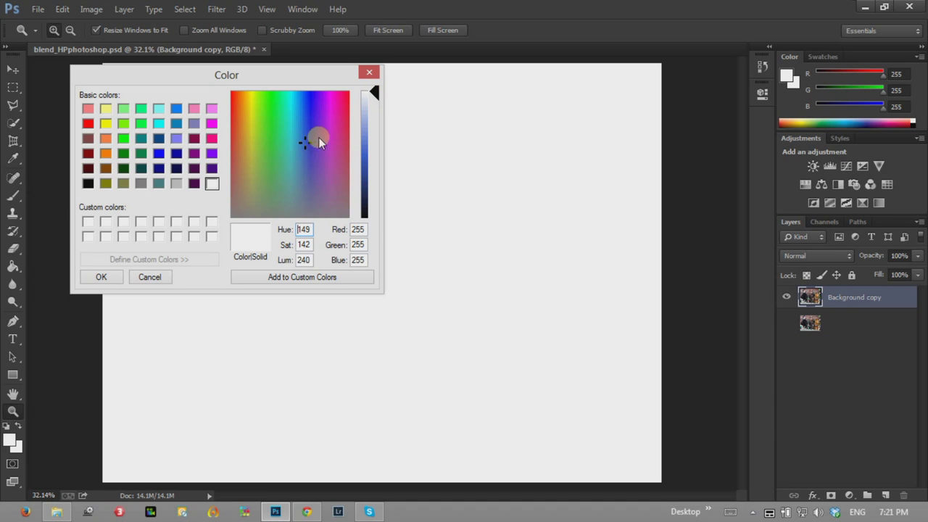
click(301, 156)
drag(373, 93, 372, 167)
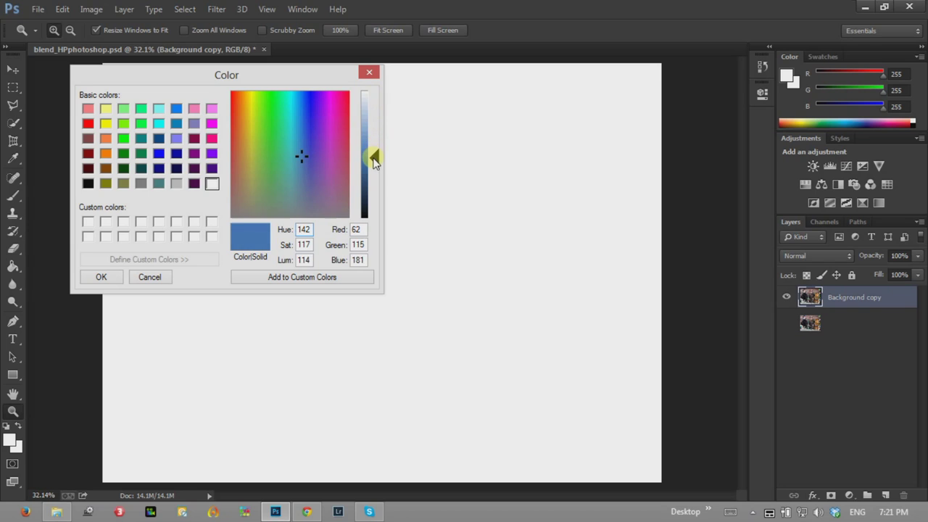
drag(372, 167, 371, 167)
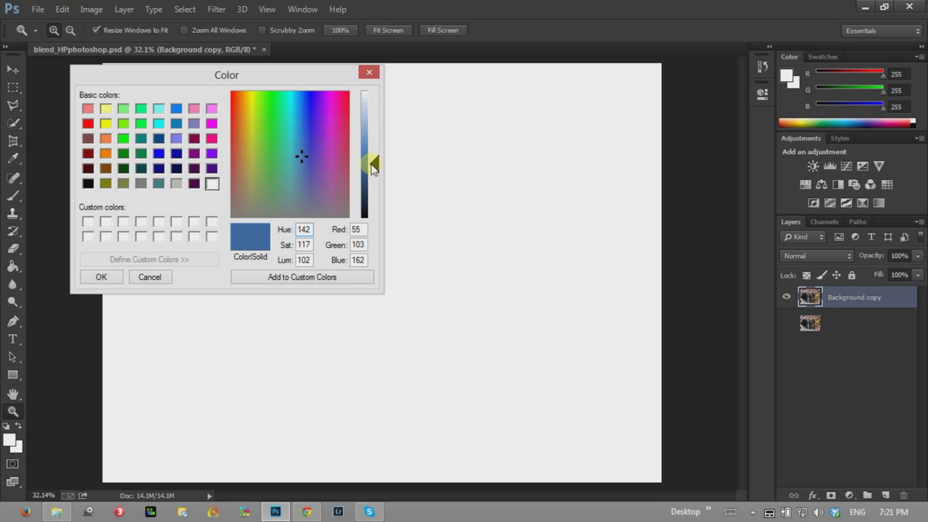
click(107, 279)
Set Color Fill 1 to Soft Light blend mode and compare it on and off
click(808, 261)
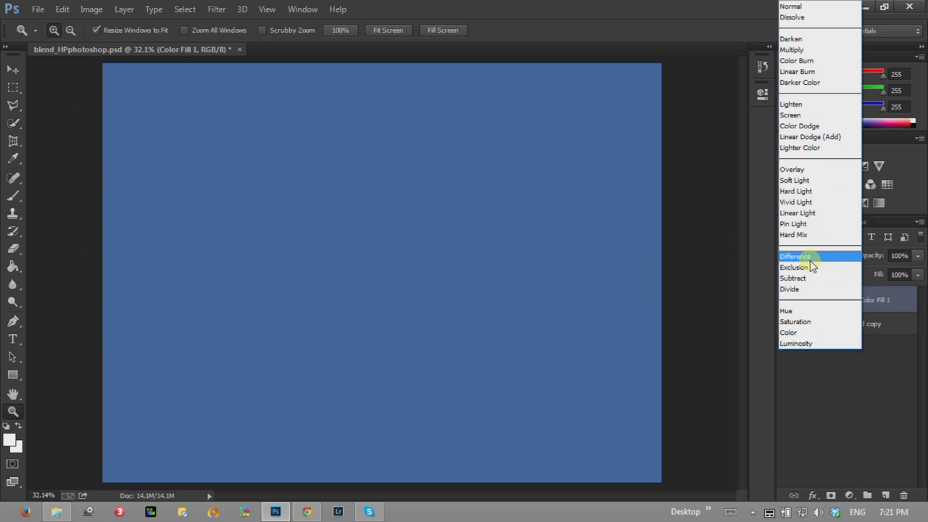
click(791, 185)
click(786, 299)
click(784, 300)
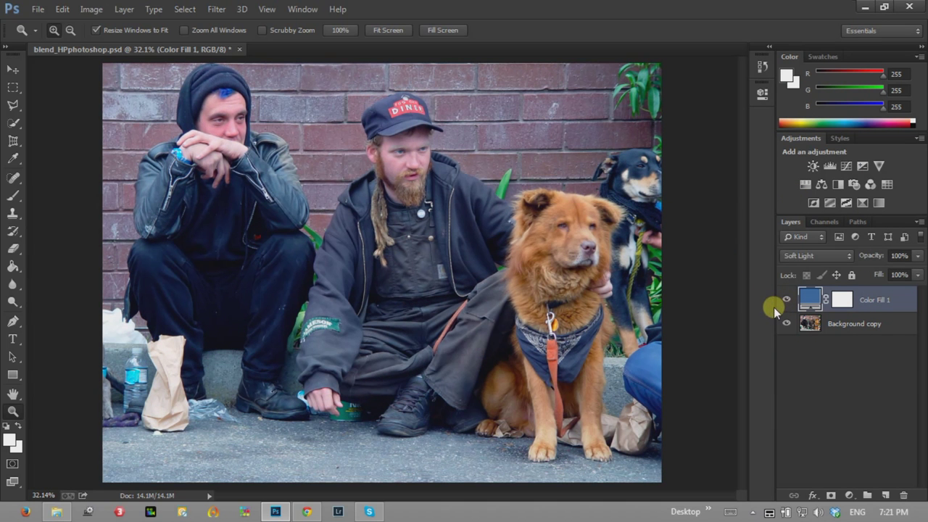
double_click(806, 297)
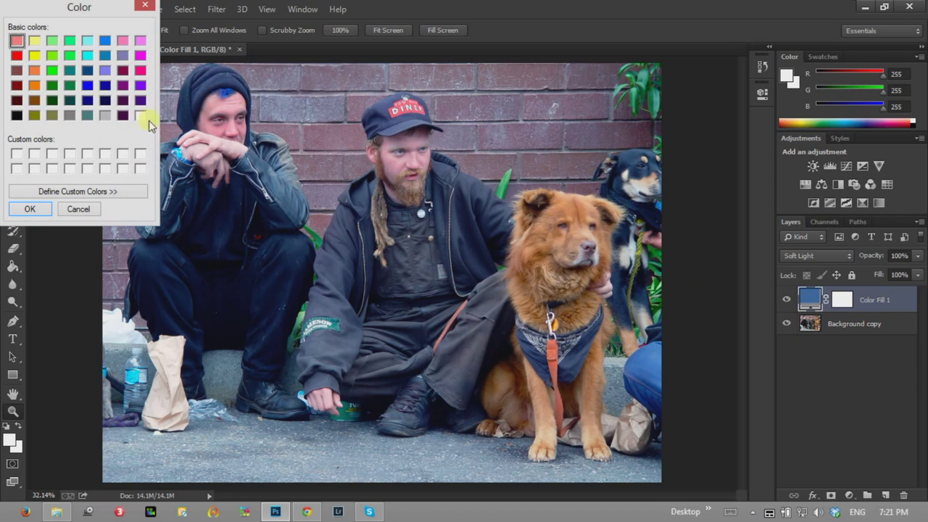
click(83, 209)
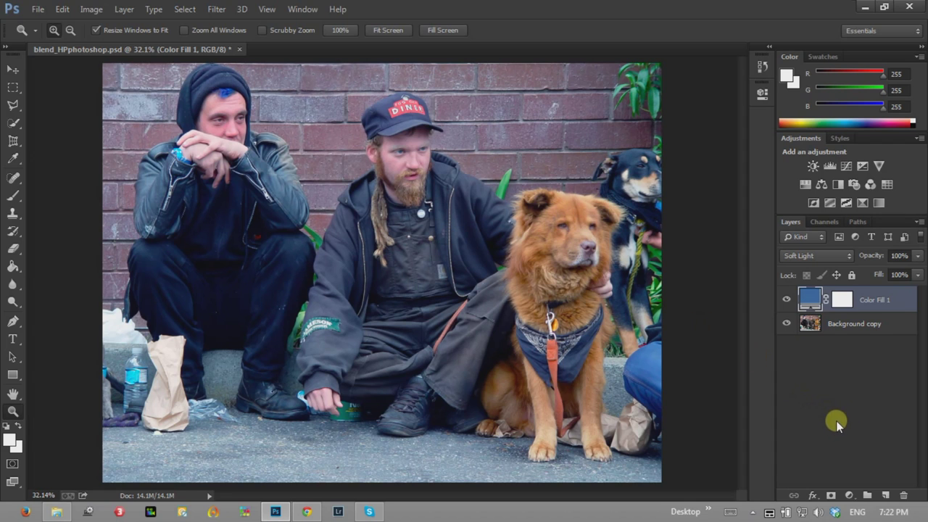
Add a Color Balance layer, shifting the midtones slightly toward cyan and blue
click(849, 495)
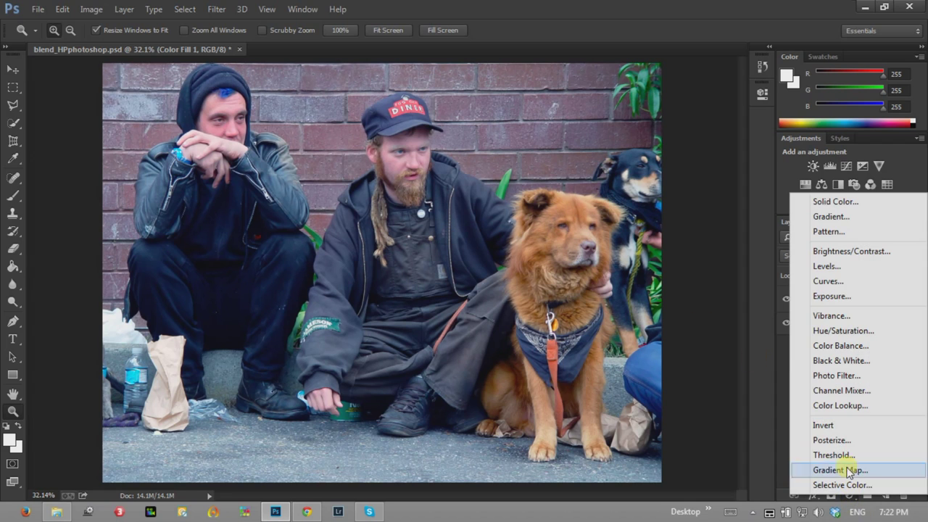
click(850, 347)
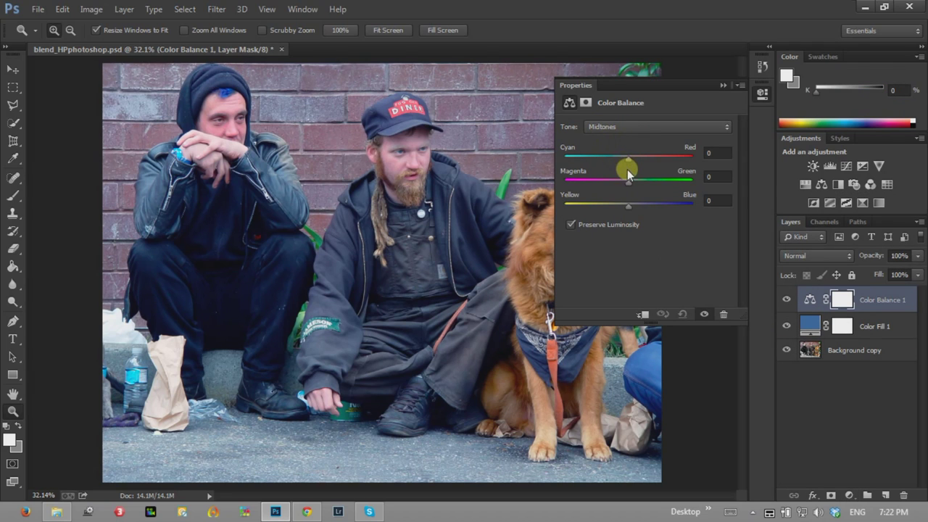
drag(630, 164, 618, 163)
drag(629, 207, 637, 208)
click(723, 85)
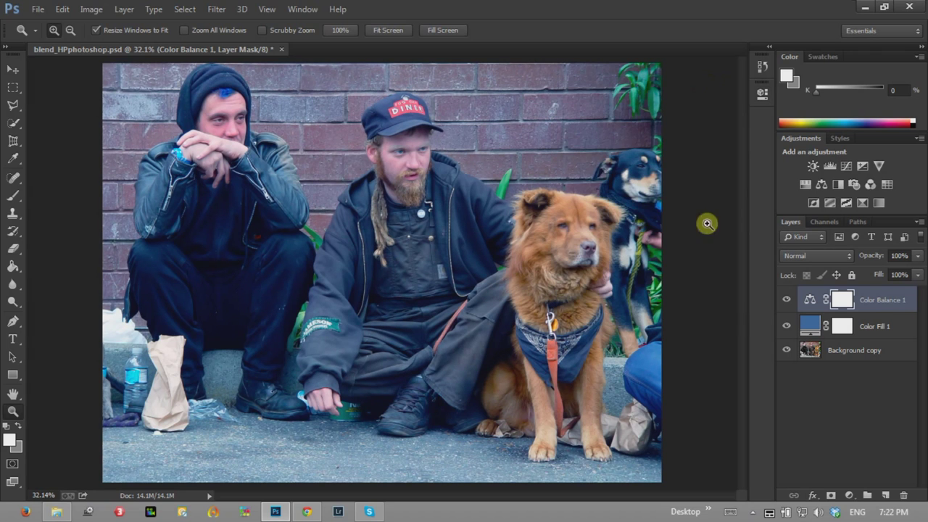
Set the Color Balance highlights to Red +18, Green +7 and Blue +19, then compare
double_click(808, 301)
click(621, 129)
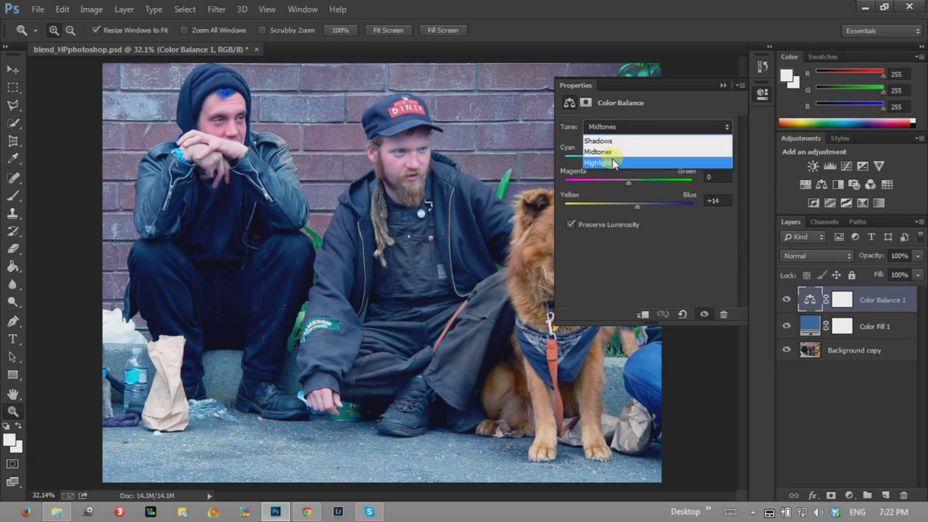
click(609, 160)
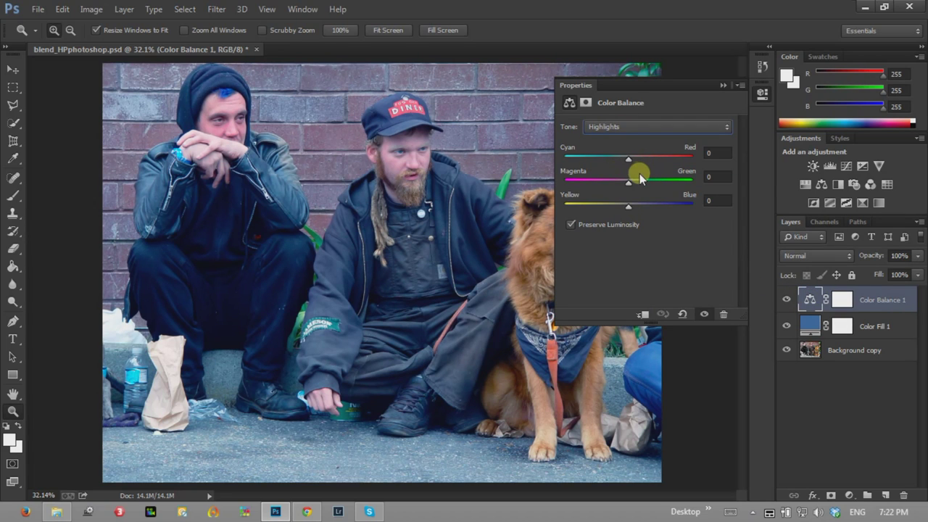
drag(629, 159, 637, 160)
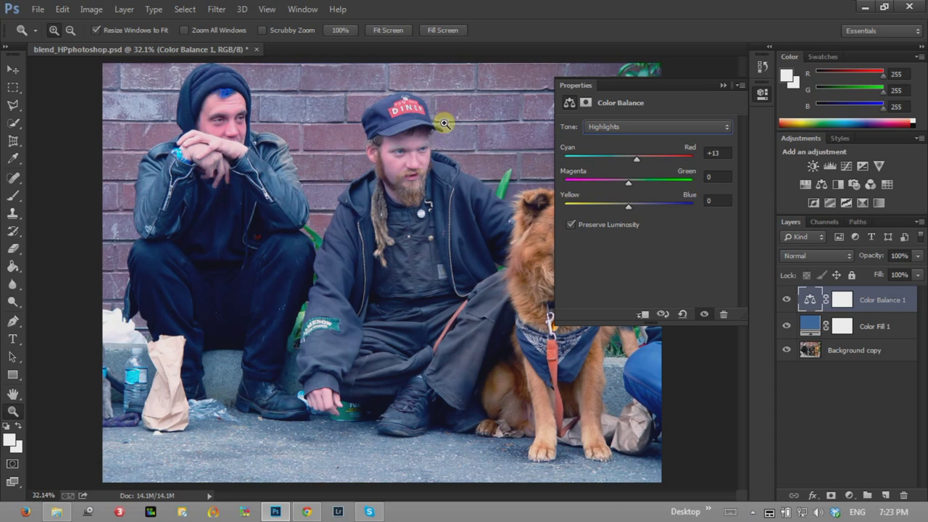
mouse_move(628, 184)
mouse_down()
mouse_move(631, 209)
mouse_move(642, 210)
mouse_up()
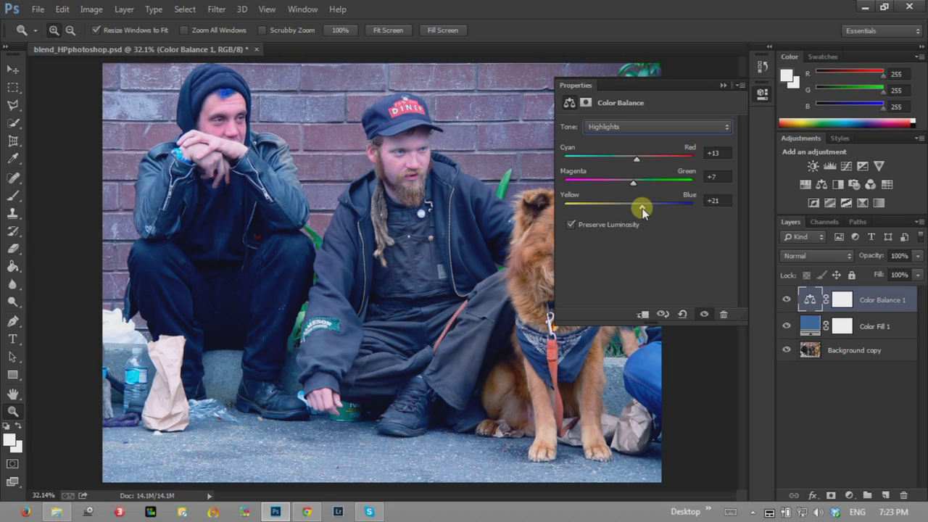
drag(642, 211, 640, 208)
drag(638, 160, 639, 158)
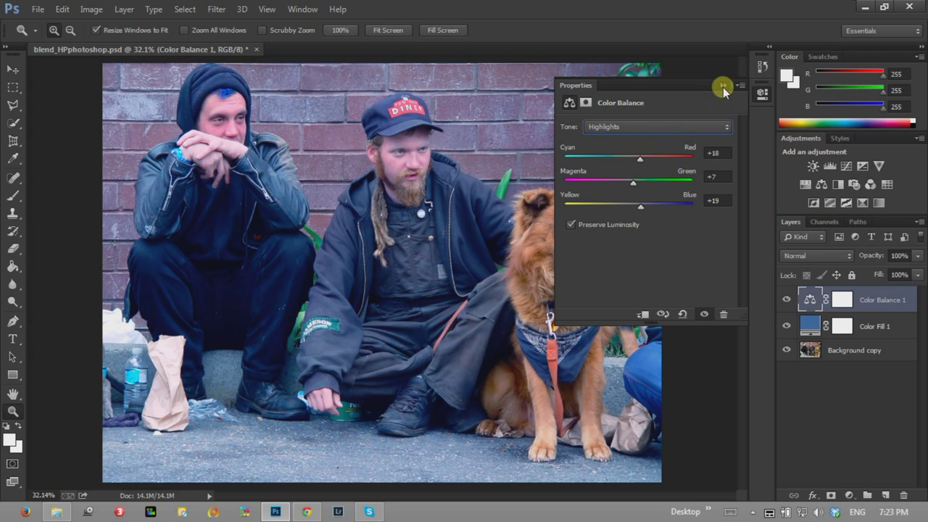
click(723, 87)
click(785, 300)
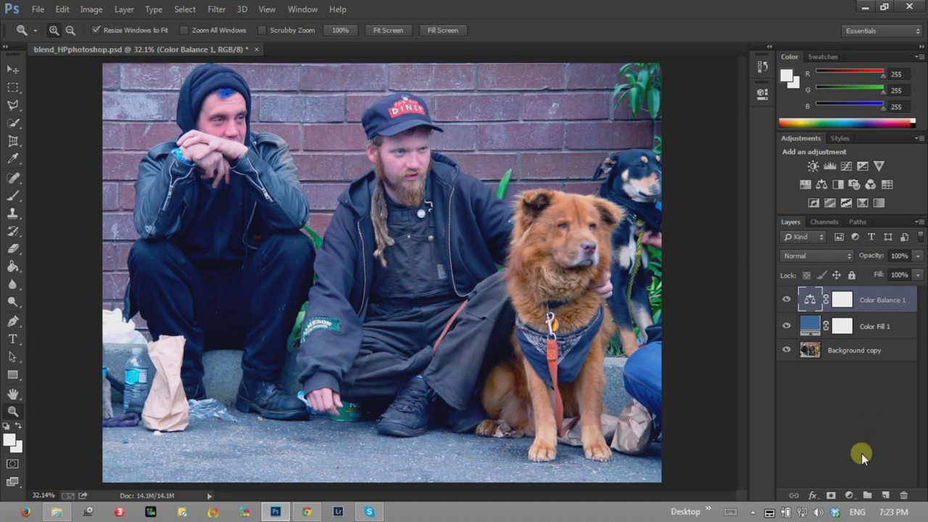
Add an Exposure layer with Offset +0.0372 to lift the shadows, and compare it on and off
click(849, 495)
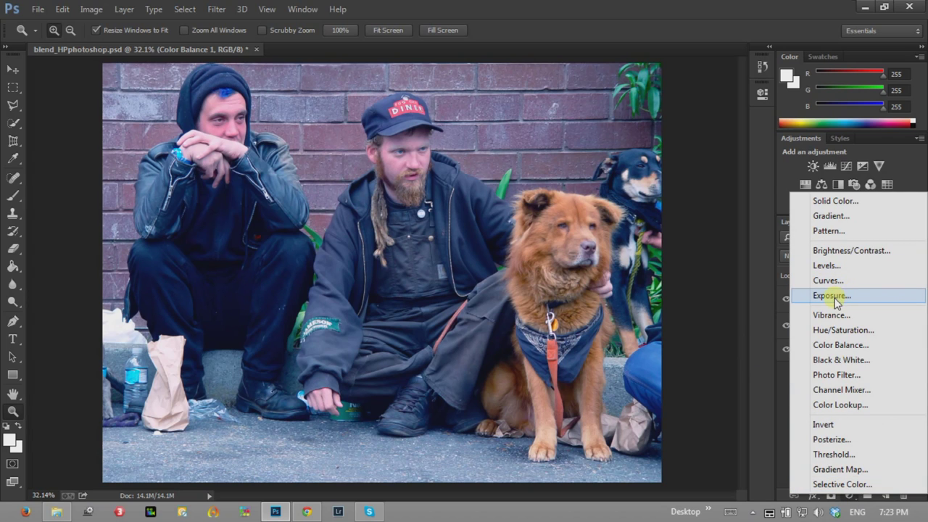
click(834, 296)
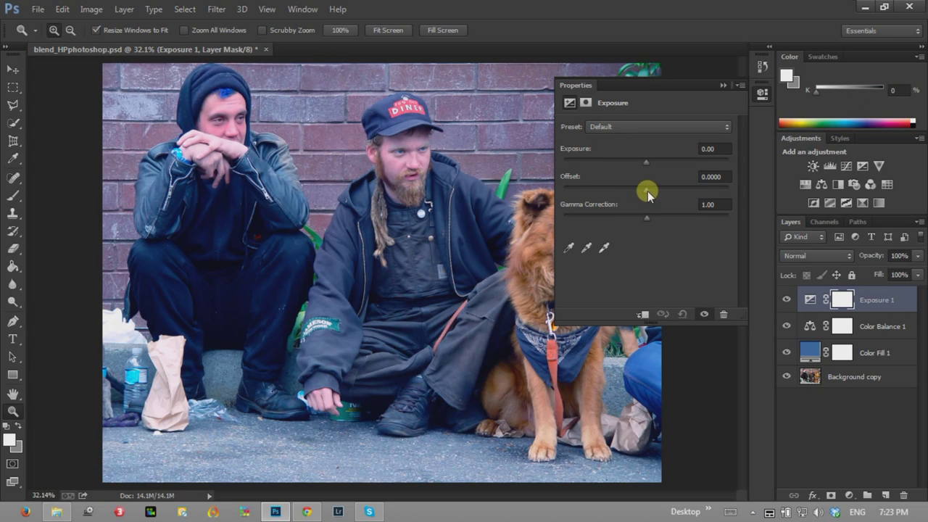
drag(647, 190, 653, 192)
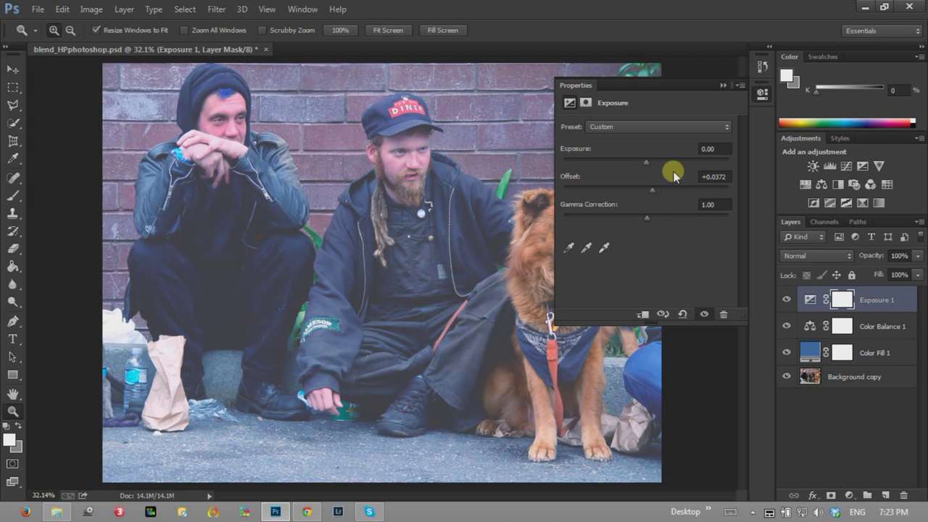
click(722, 86)
click(785, 300)
click(786, 300)
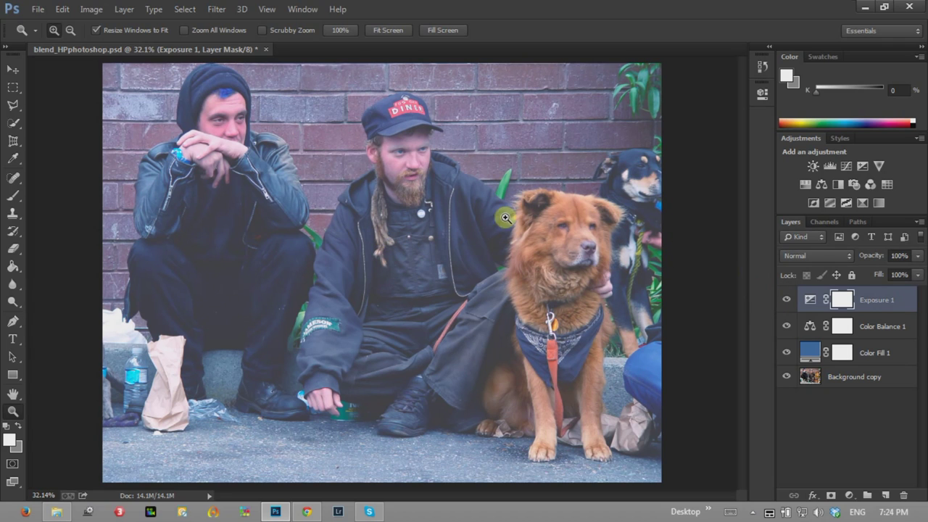
click(849, 495)
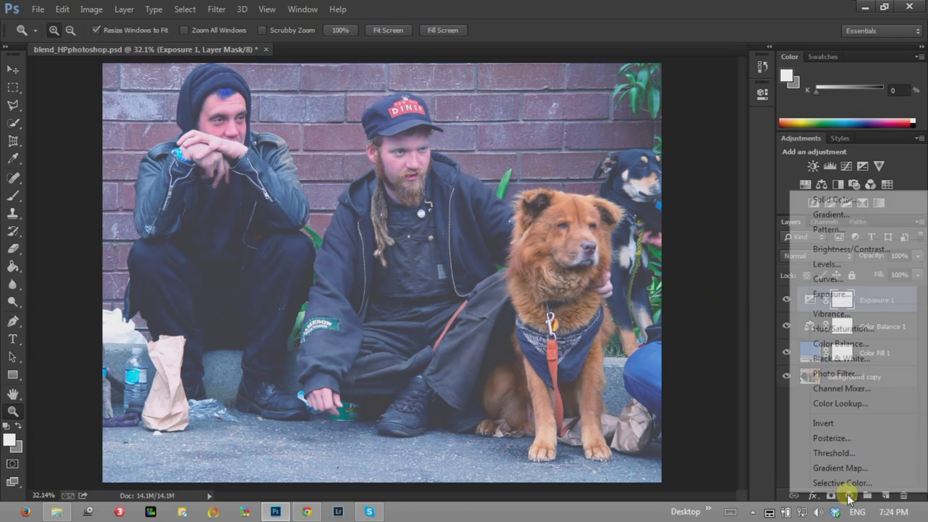
Add Curves 1 and bend its RGB curve down to darken the midtones
click(840, 280)
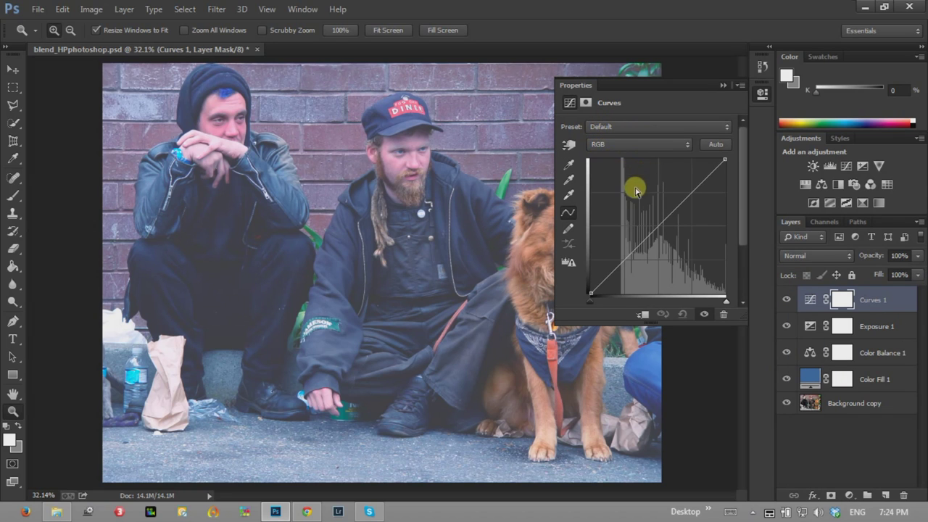
click(652, 145)
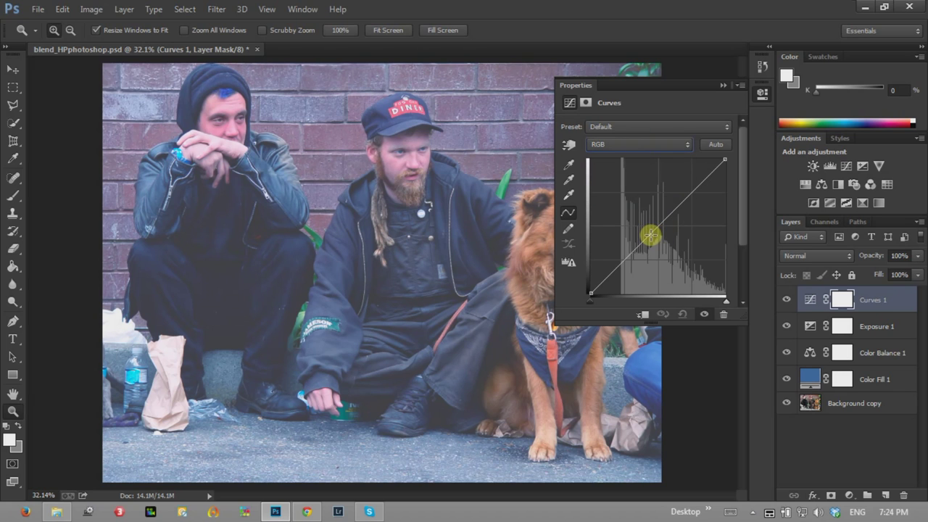
drag(651, 232, 660, 239)
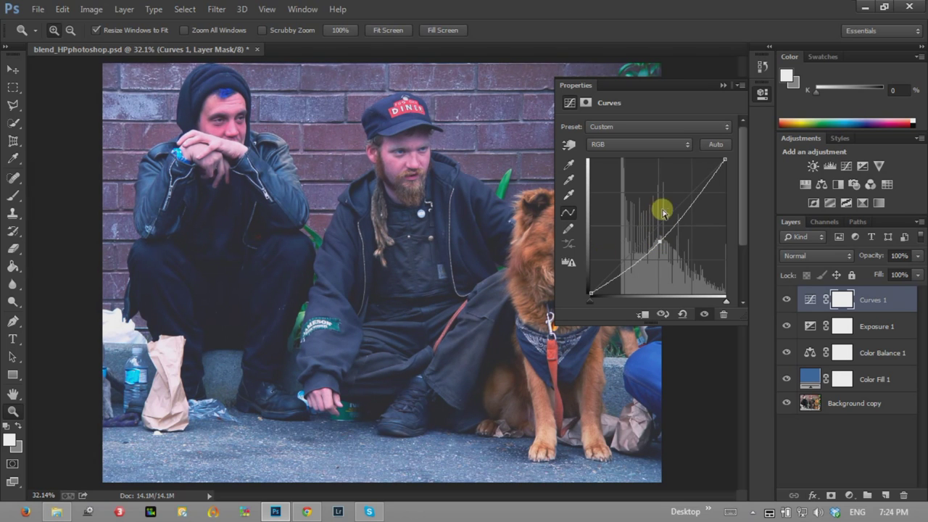
Raise two points on the Blue channel curve to add a blue cast, then compare
click(635, 145)
click(611, 190)
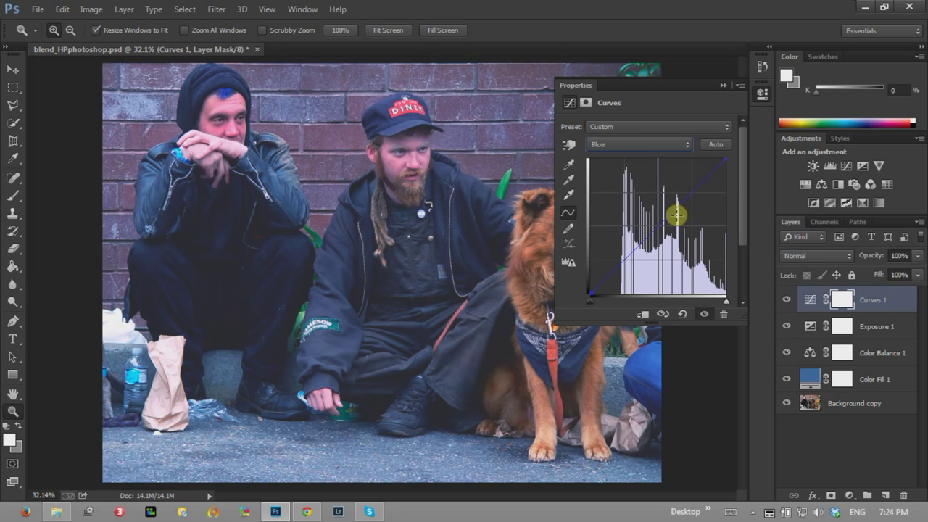
drag(616, 266, 614, 262)
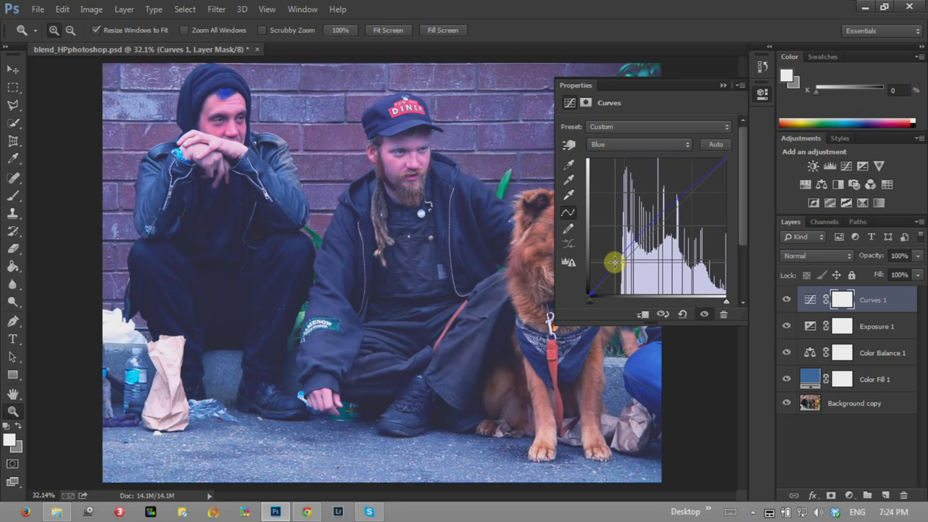
mouse_move(684, 194)
mouse_down()
mouse_move(676, 199)
mouse_move(682, 210)
mouse_up()
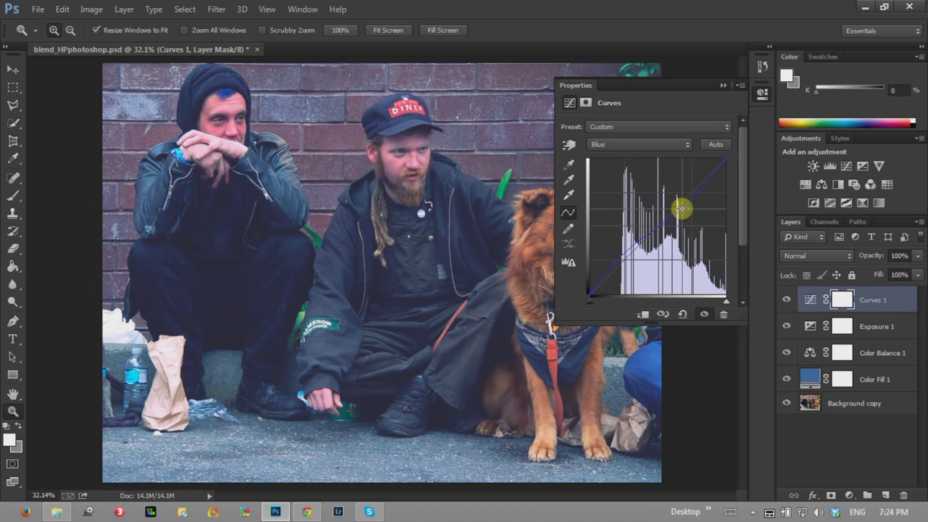
drag(682, 209, 683, 210)
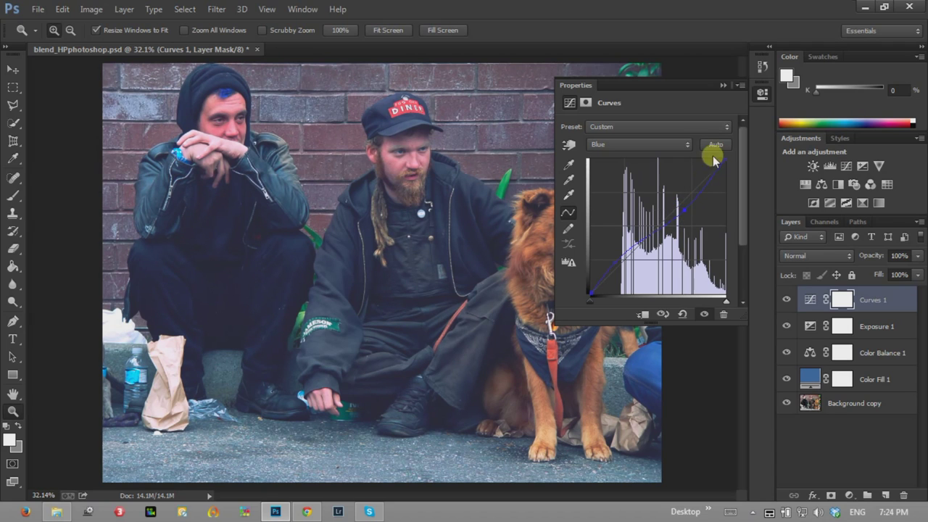
click(720, 86)
click(784, 300)
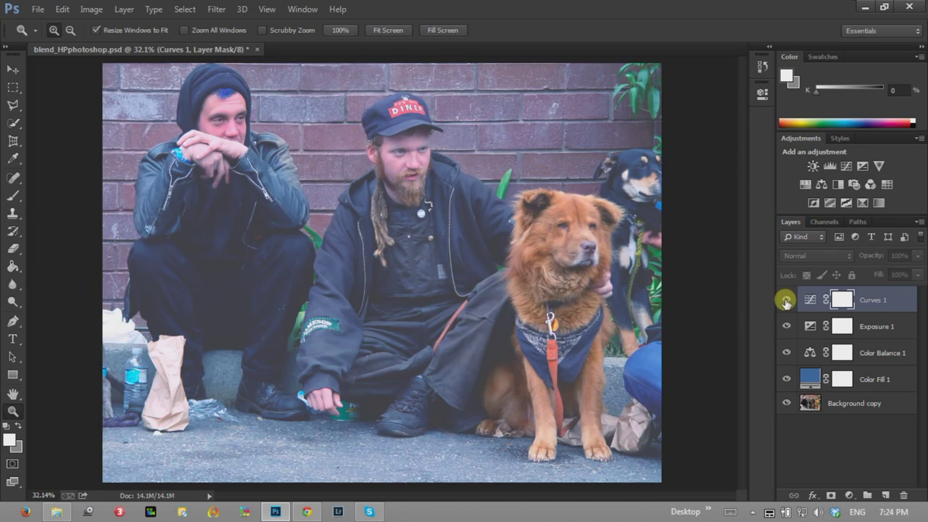
click(784, 301)
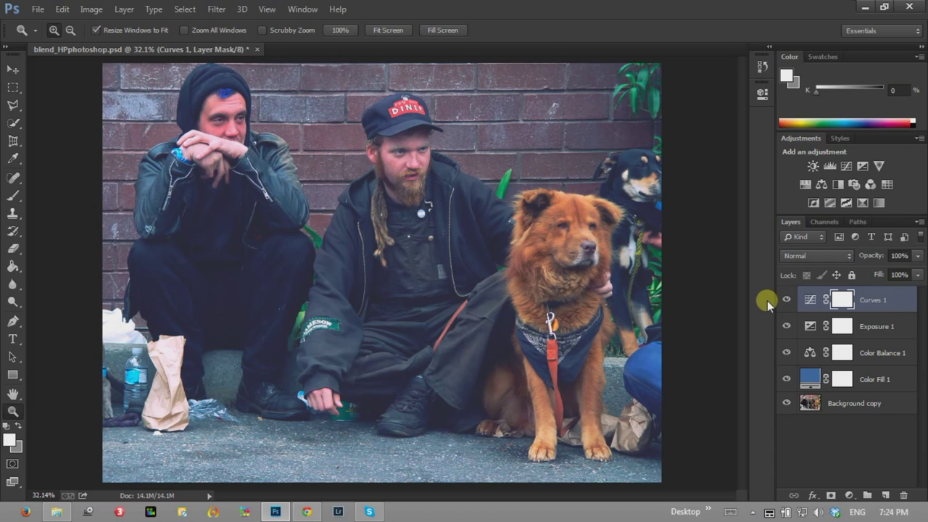
Add Curves 2 and pull a midtone point on its Blue channel curve down
click(848, 495)
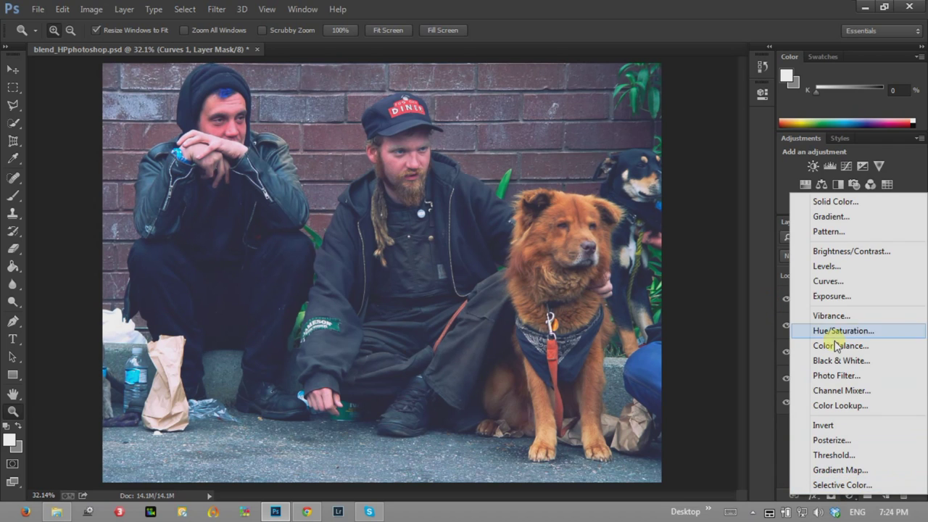
click(838, 282)
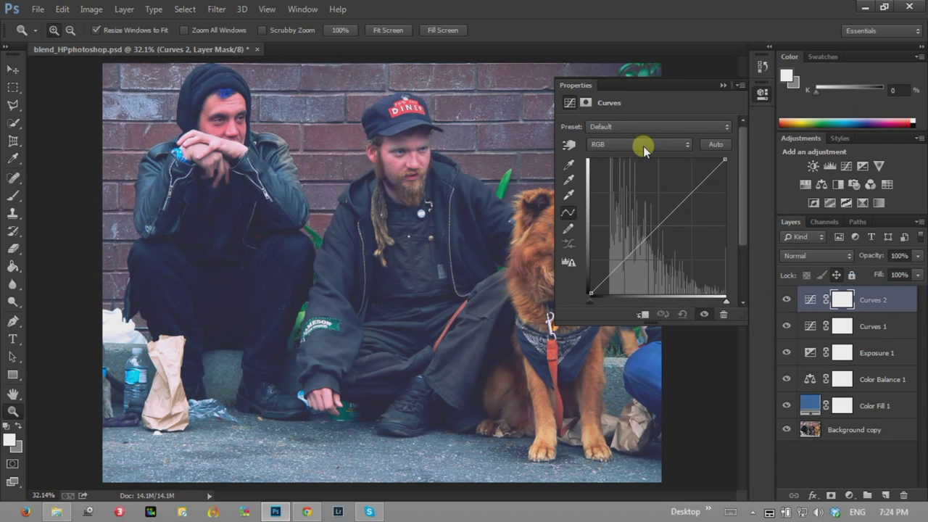
click(642, 146)
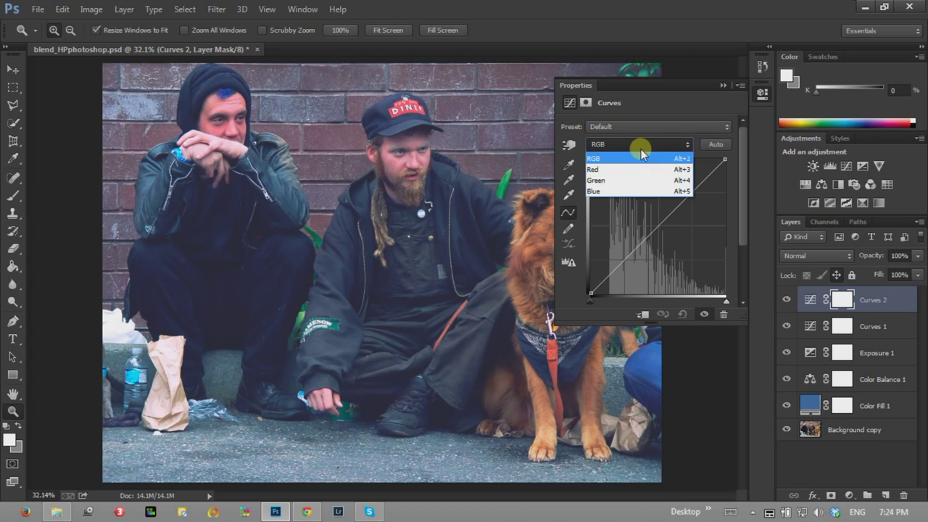
click(614, 191)
drag(662, 222, 664, 231)
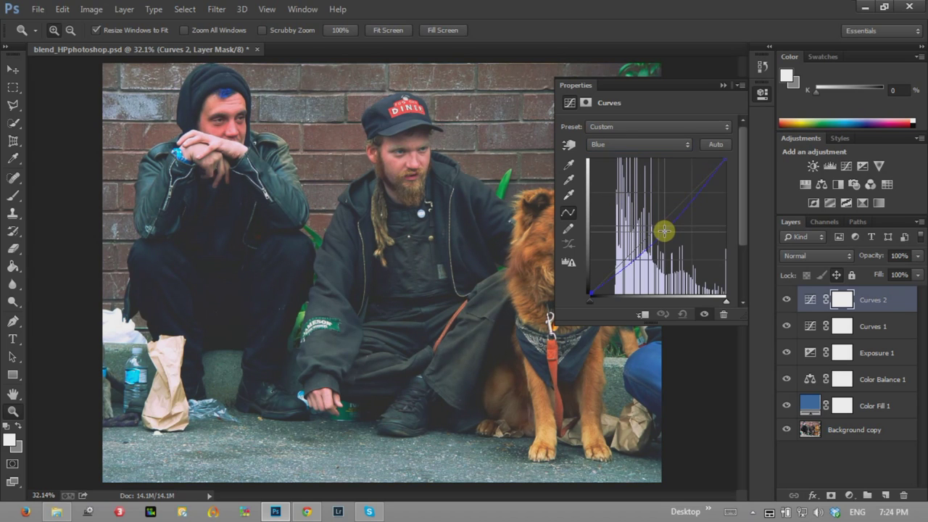
drag(664, 230, 661, 231)
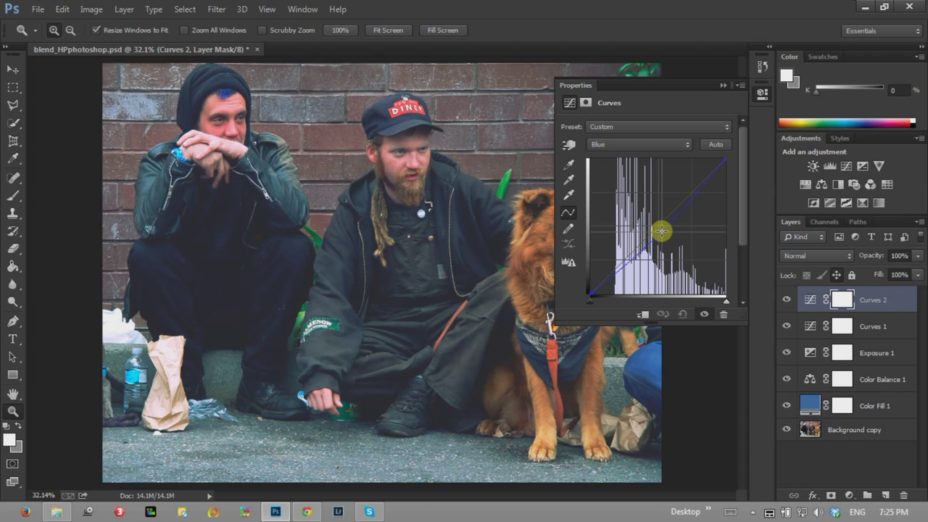
drag(659, 232, 660, 232)
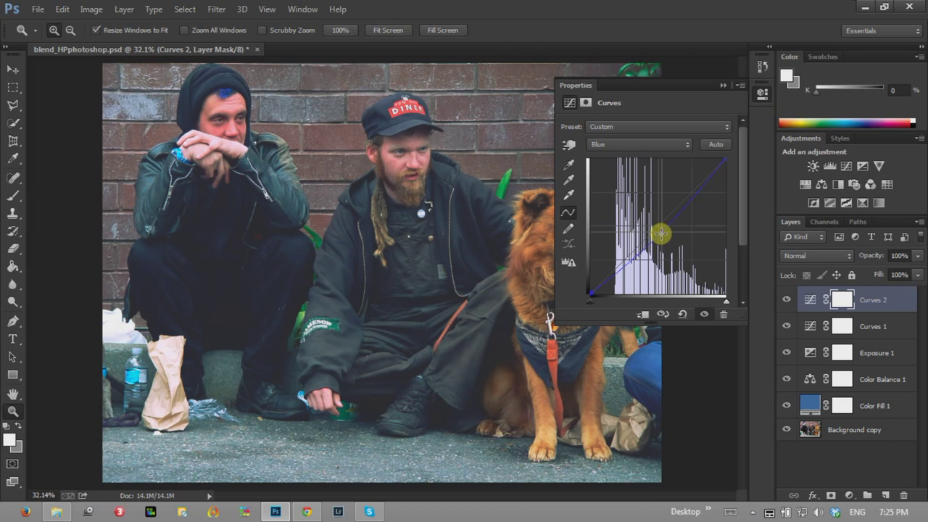
click(719, 86)
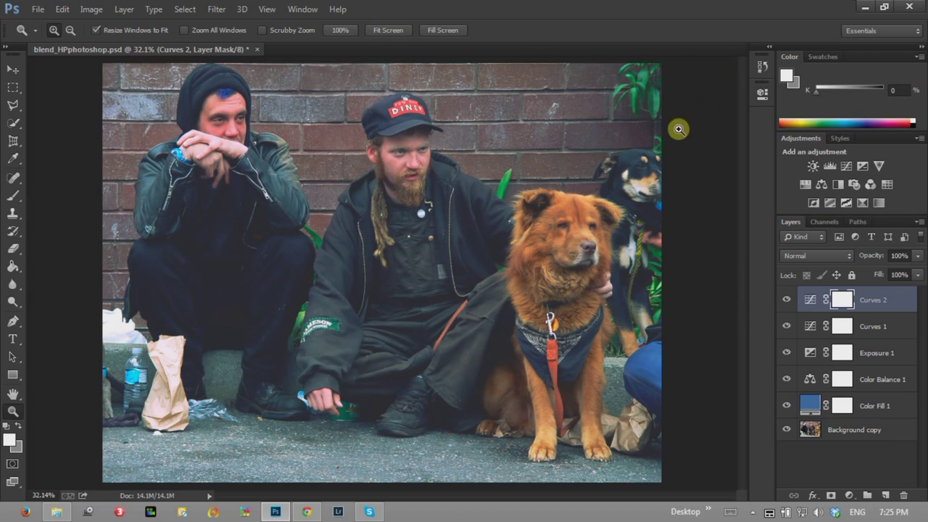
Split Curves 2's This Layer black blend slider at 0/127 to fade it from shadows, then compare
double_click(901, 303)
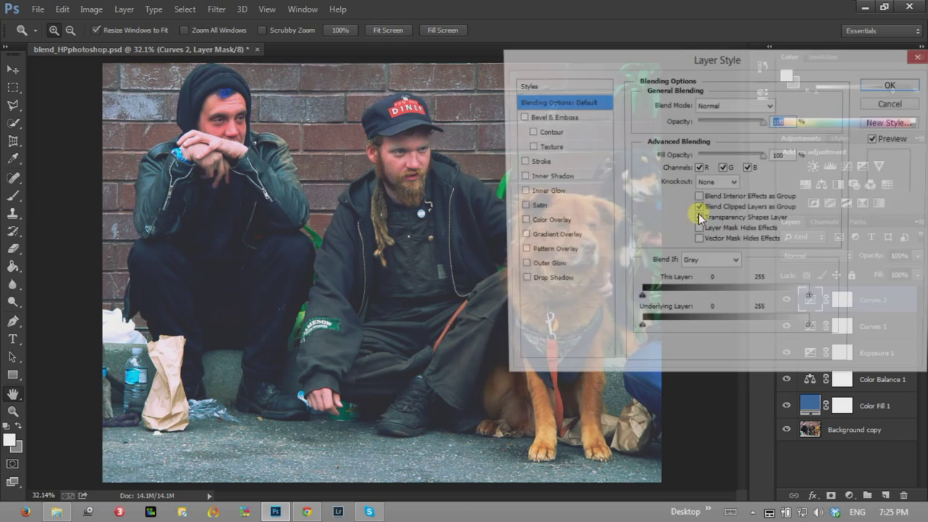
mouse_move(639, 299)
mouse_down()
mouse_move(653, 299)
mouse_move(642, 303)
mouse_up()
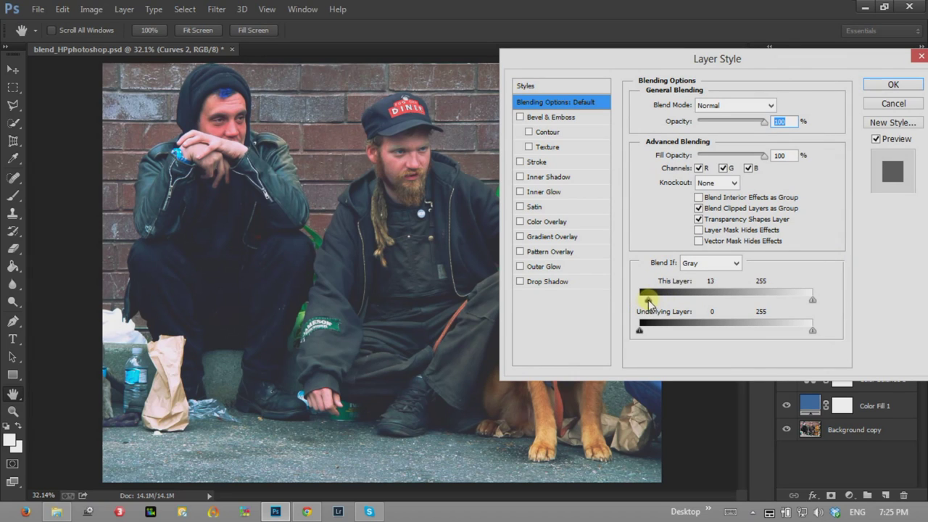
drag(645, 300, 643, 302)
drag(661, 303, 738, 307)
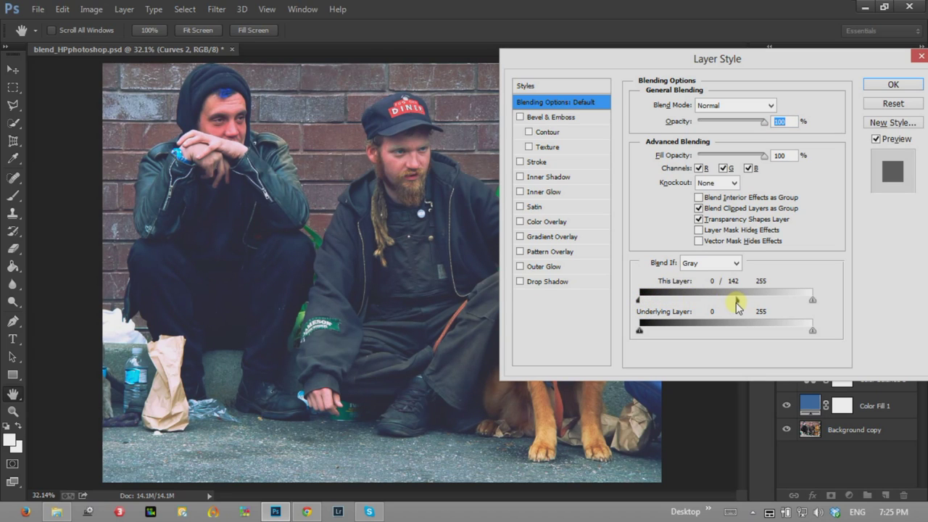
drag(726, 304, 727, 305)
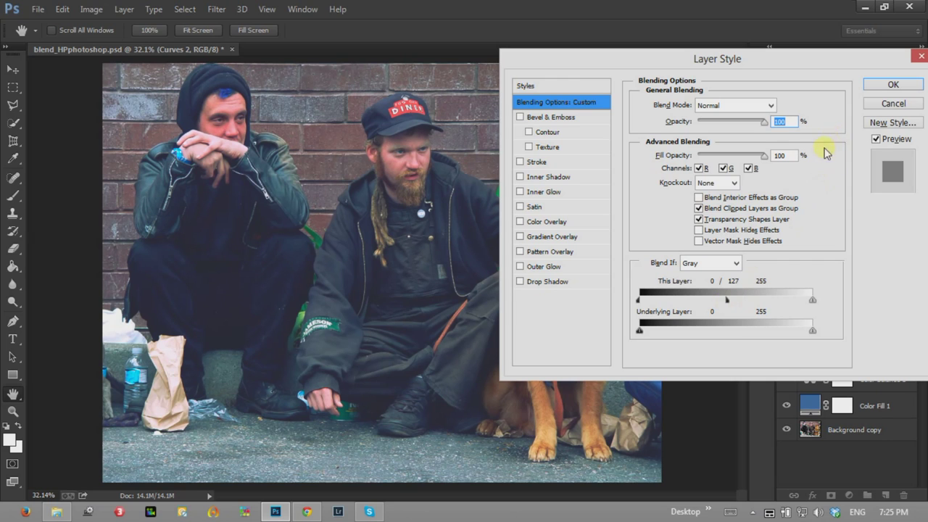
click(888, 84)
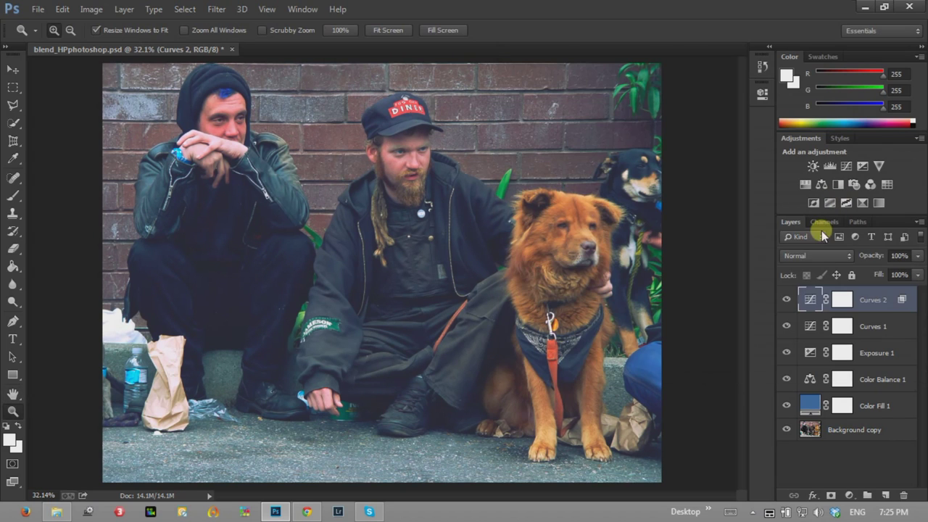
click(787, 300)
click(787, 300)
Add a Curves 3 layer and S-bend the RGB curve for darker shadows and brighter highlights
click(848, 495)
click(837, 283)
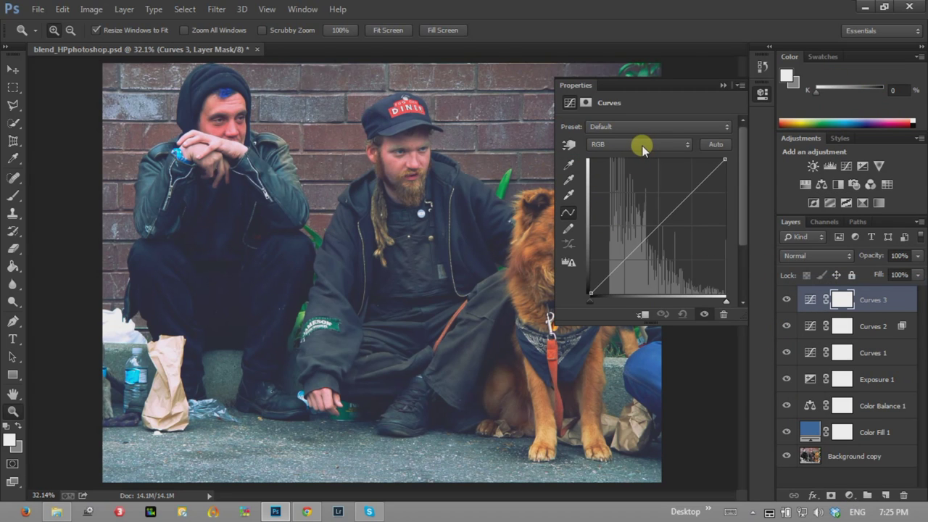
drag(615, 268, 615, 270)
click(687, 206)
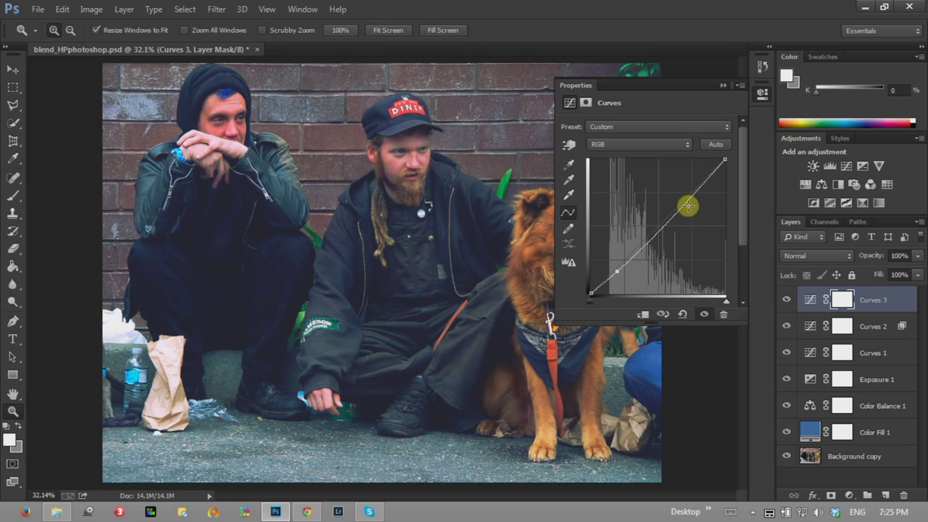
drag(685, 201, 683, 194)
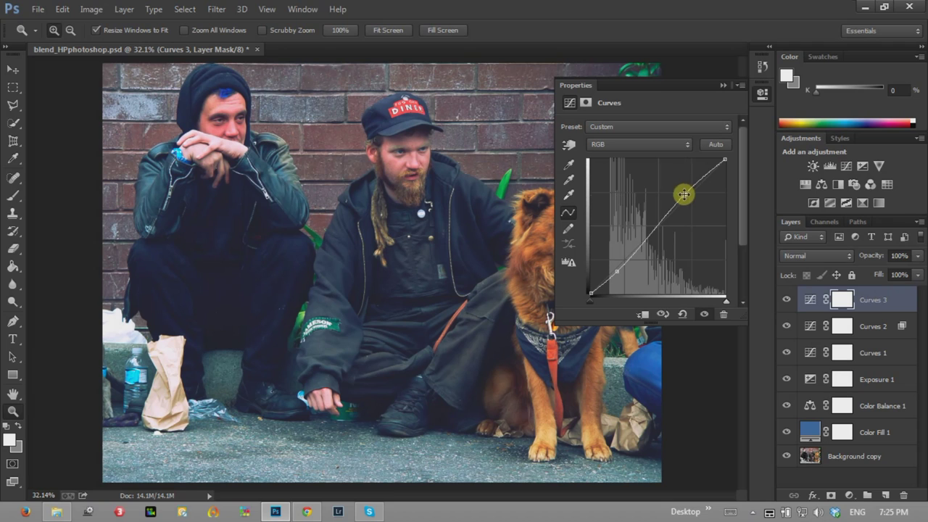
Bend the Red channel curve upward in the midtones and refine its points
click(621, 144)
click(621, 169)
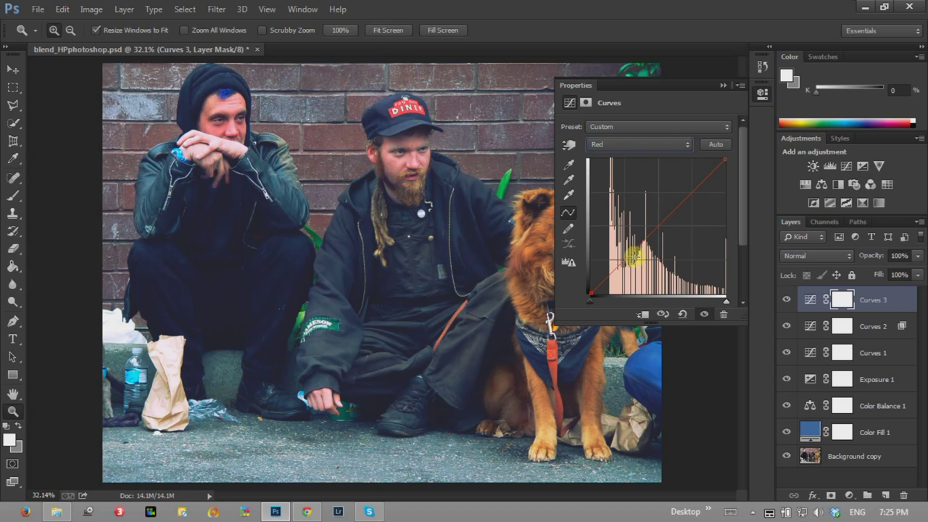
drag(616, 266, 684, 206)
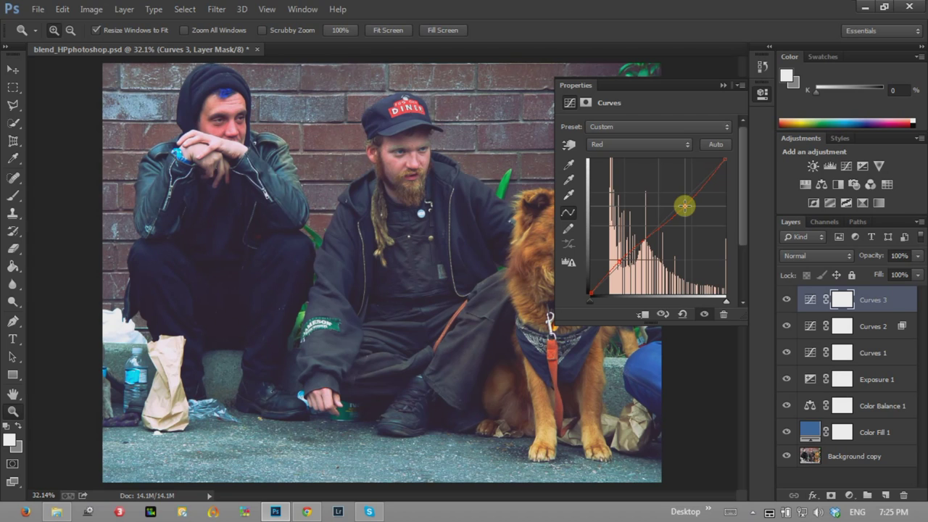
drag(617, 258, 622, 263)
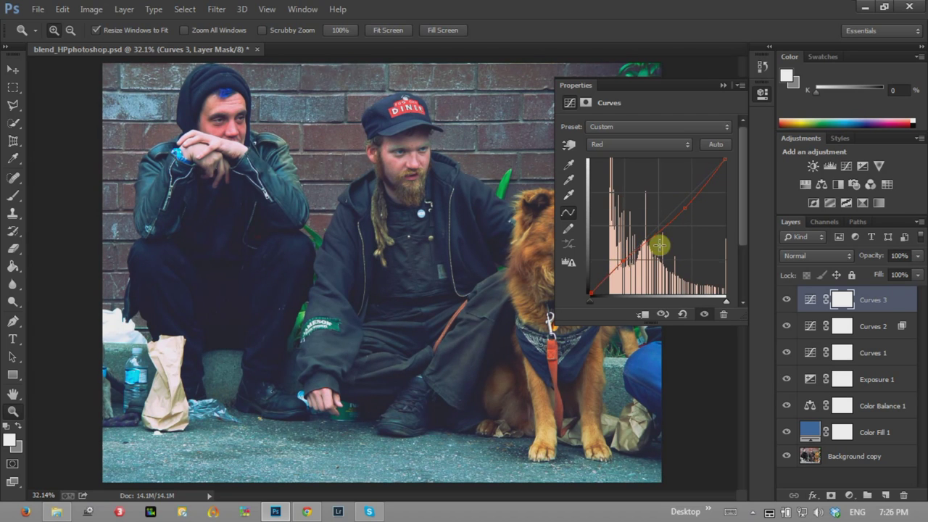
drag(683, 209, 683, 209)
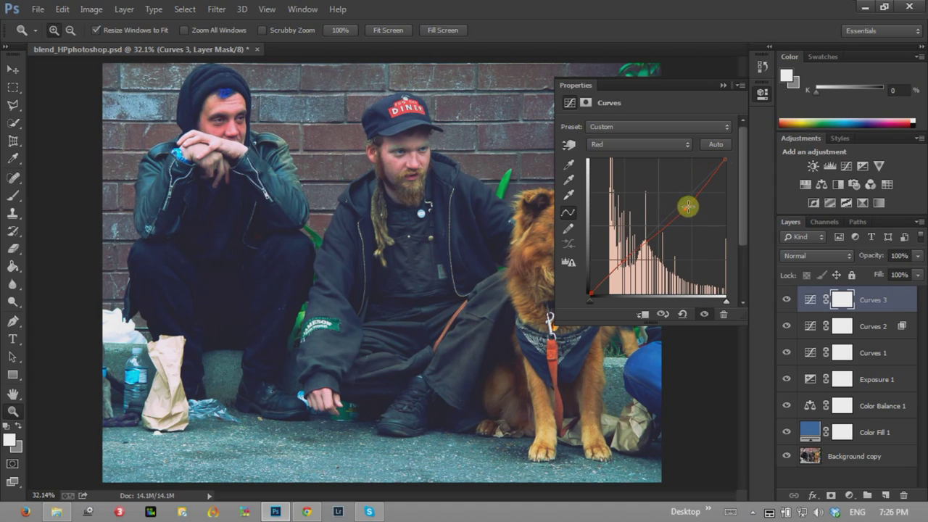
mouse_move(684, 212)
mouse_down()
mouse_move(674, 204)
mouse_move(685, 222)
mouse_move(675, 203)
mouse_move(679, 213)
mouse_up()
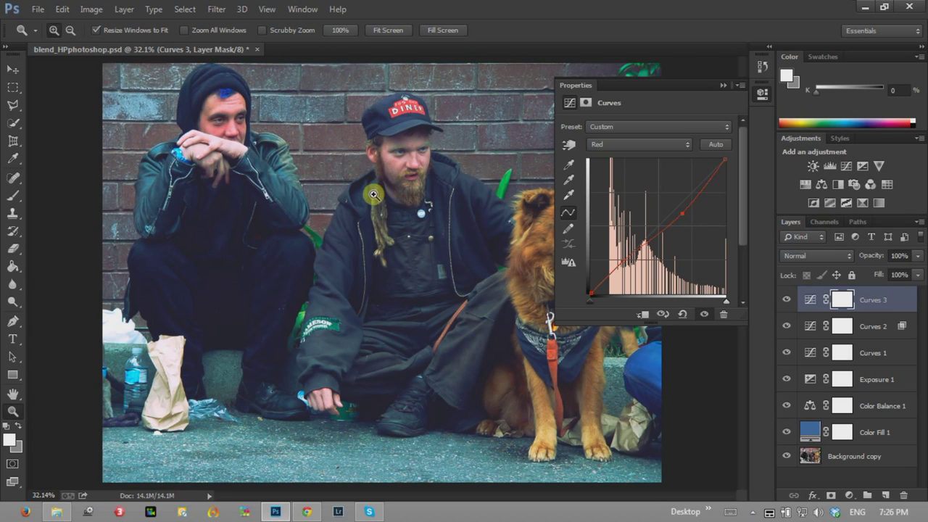
Pull the Blue channel curve up for a blue tint, then compare Curves 3 on and off
click(621, 144)
click(616, 179)
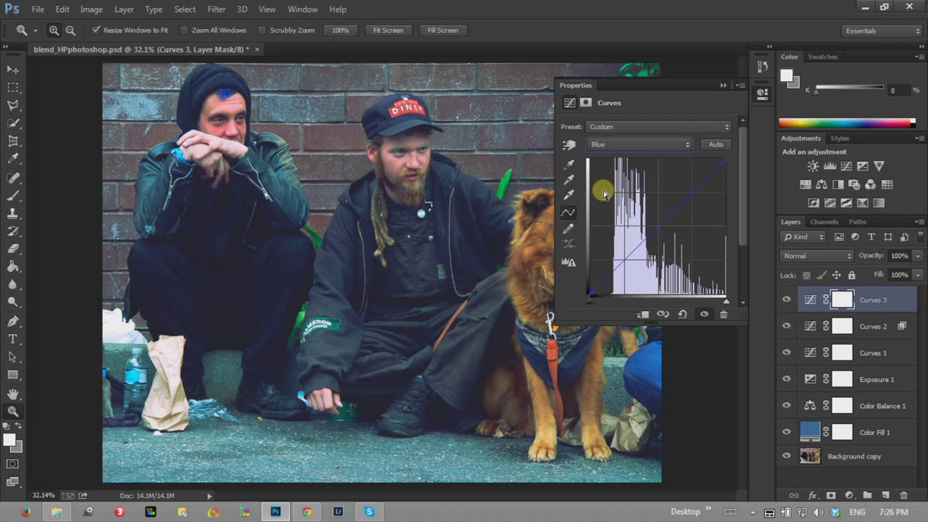
click(657, 226)
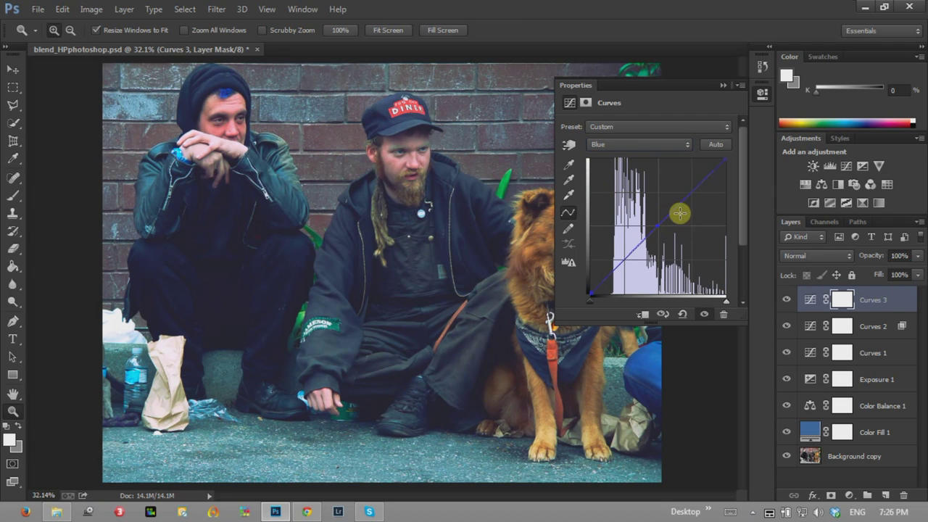
drag(694, 194, 690, 187)
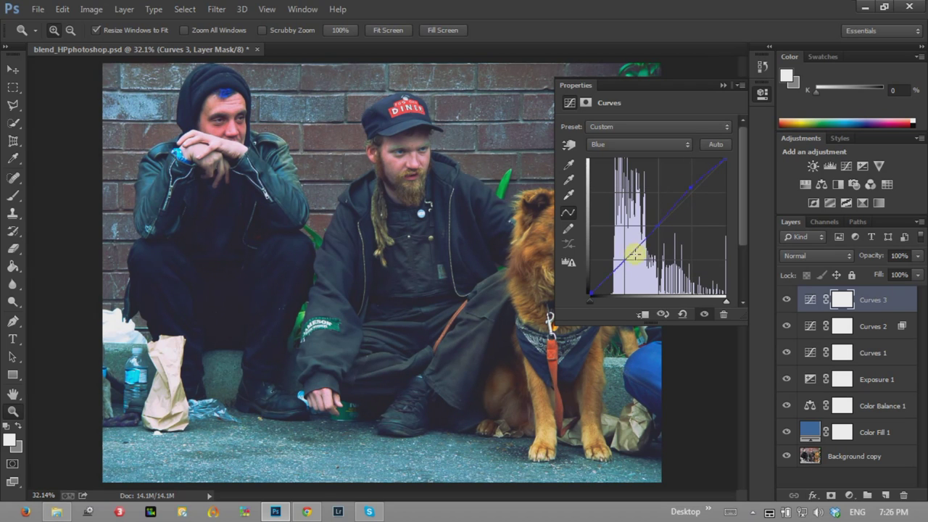
drag(620, 263, 627, 255)
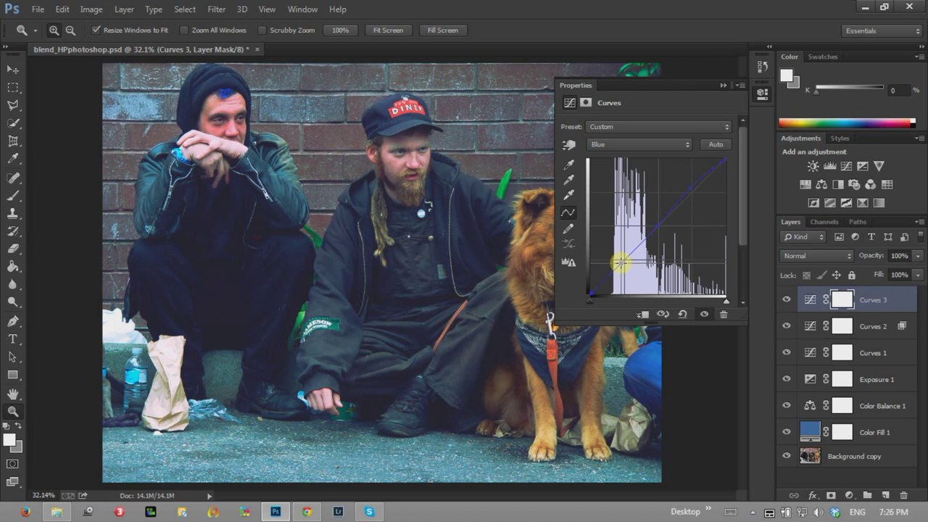
click(721, 88)
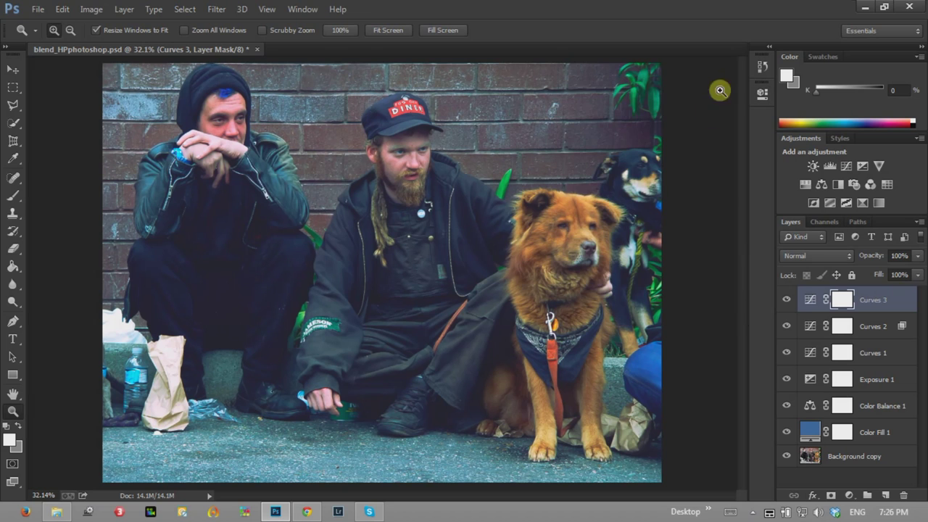
click(786, 300)
click(786, 302)
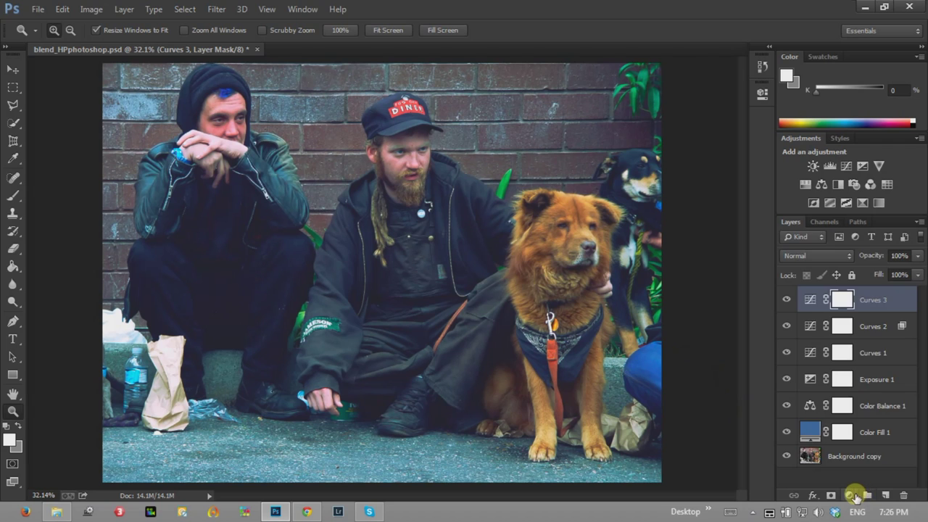
Add a Hue/Saturation layer with Saturation at -16 and compare it on and off
click(850, 495)
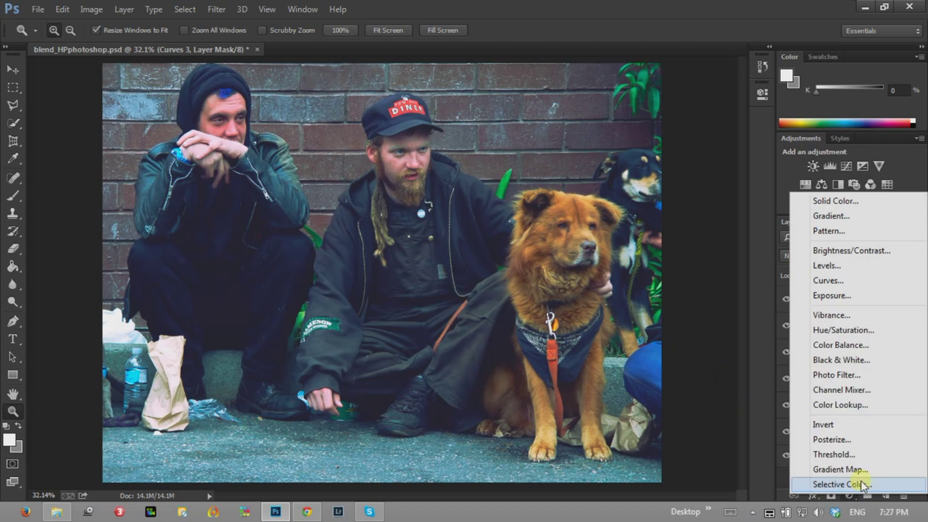
click(858, 333)
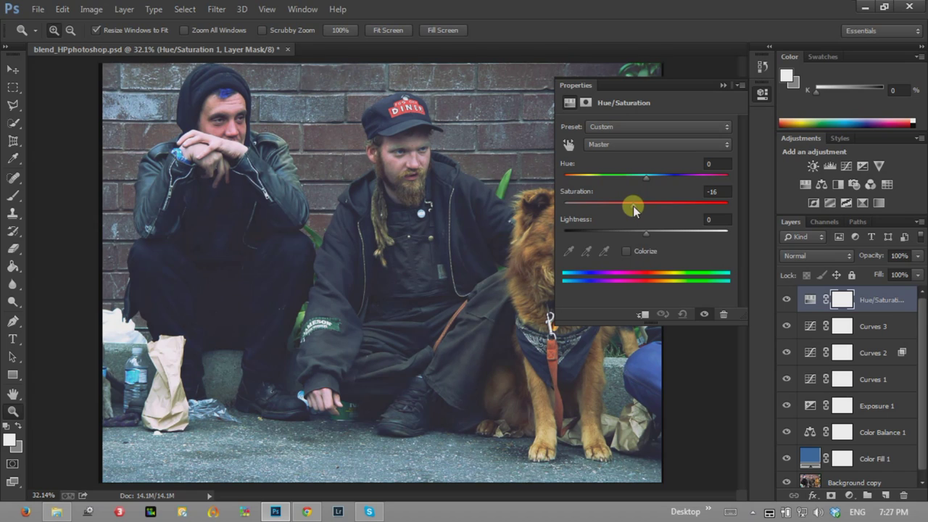
click(723, 85)
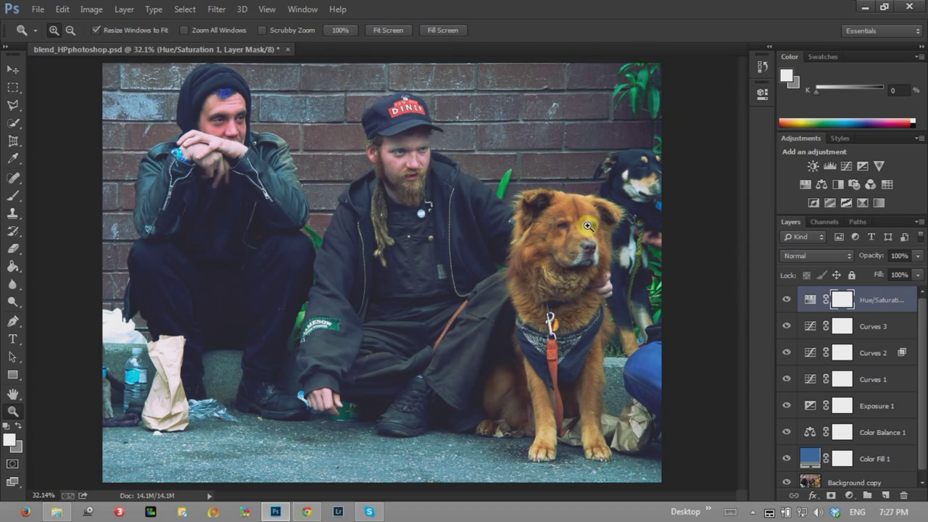
click(785, 301)
click(785, 301)
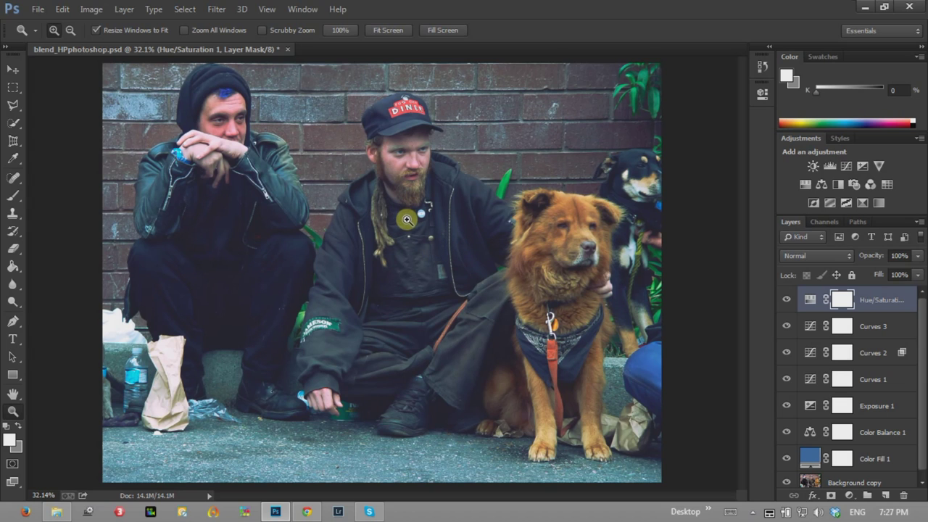
click(852, 495)
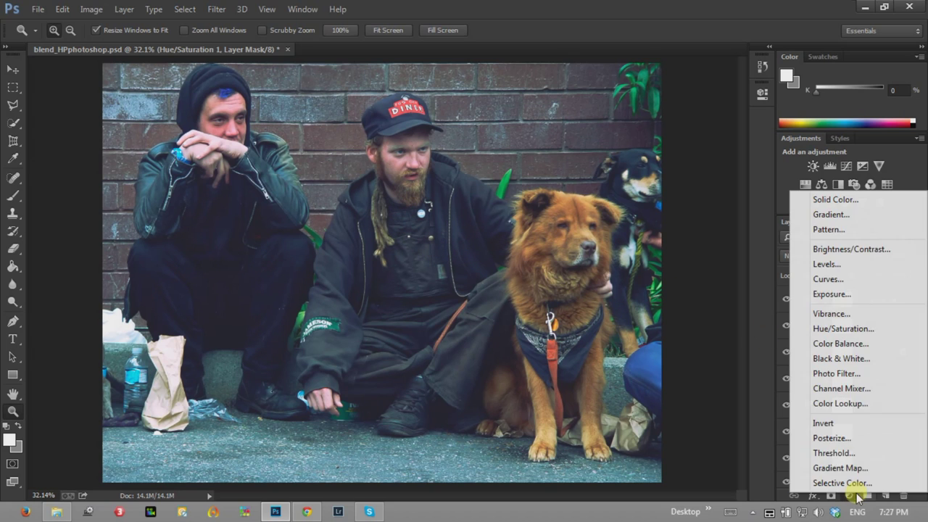
Add Curves 4, raising the RGB black point slightly and adding a darkening midtone point
click(827, 279)
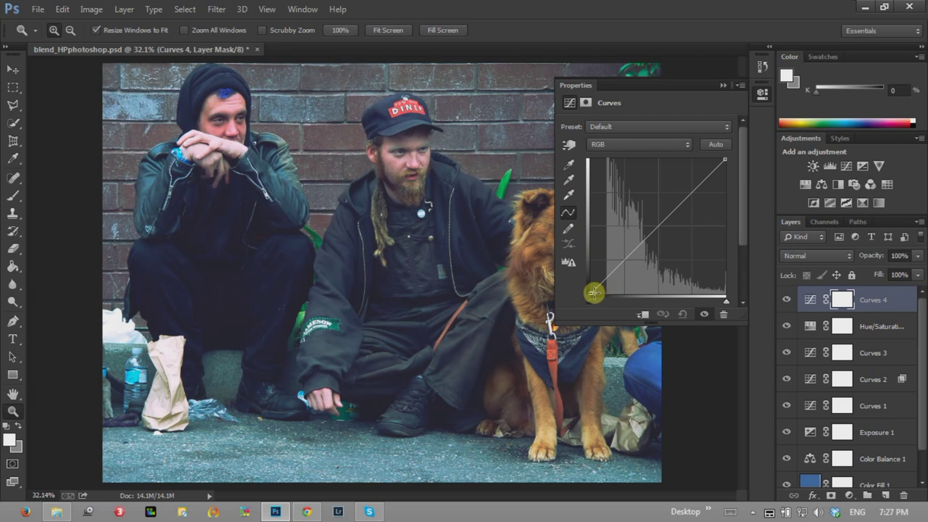
mouse_move(589, 293)
mouse_down()
mouse_move(586, 286)
mouse_move(584, 299)
mouse_up()
mouse_move(590, 292)
mouse_down()
mouse_move(588, 275)
mouse_move(586, 285)
mouse_move(580, 277)
mouse_up()
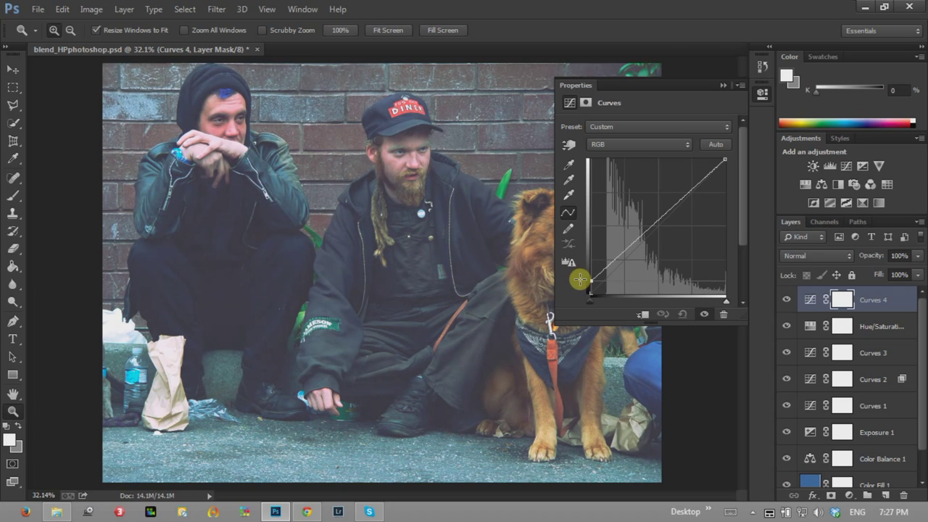
mouse_move(580, 278)
mouse_down()
mouse_move(561, 282)
mouse_move(555, 294)
mouse_up()
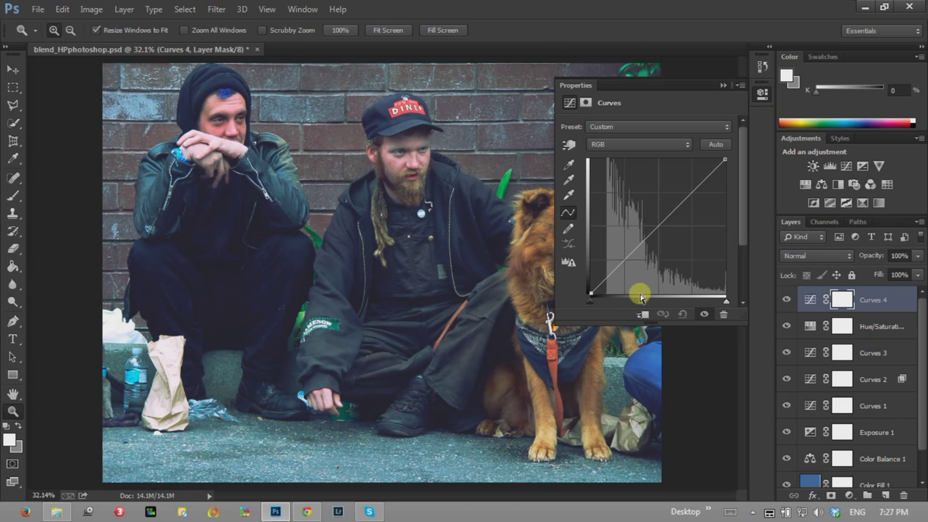
mouse_move(589, 293)
mouse_down()
mouse_move(575, 277)
mouse_move(568, 307)
mouse_move(566, 281)
mouse_up()
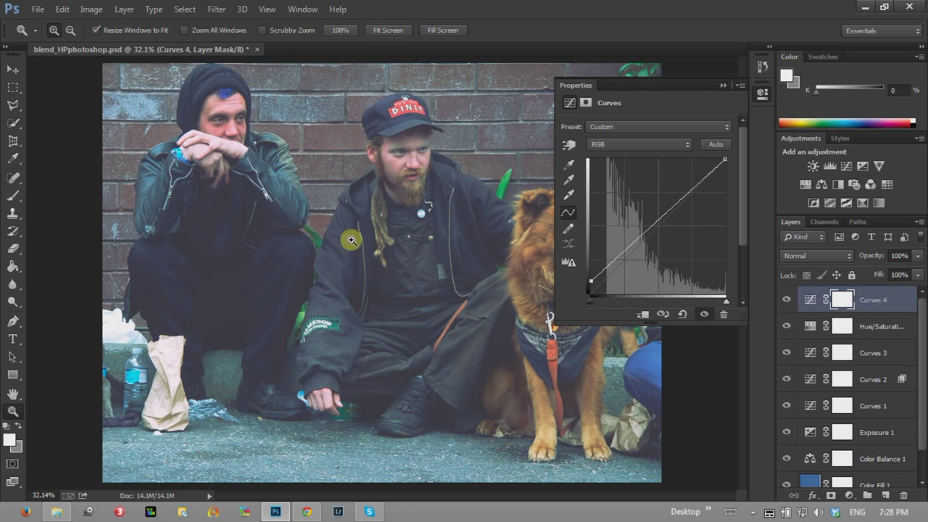
drag(621, 254, 625, 255)
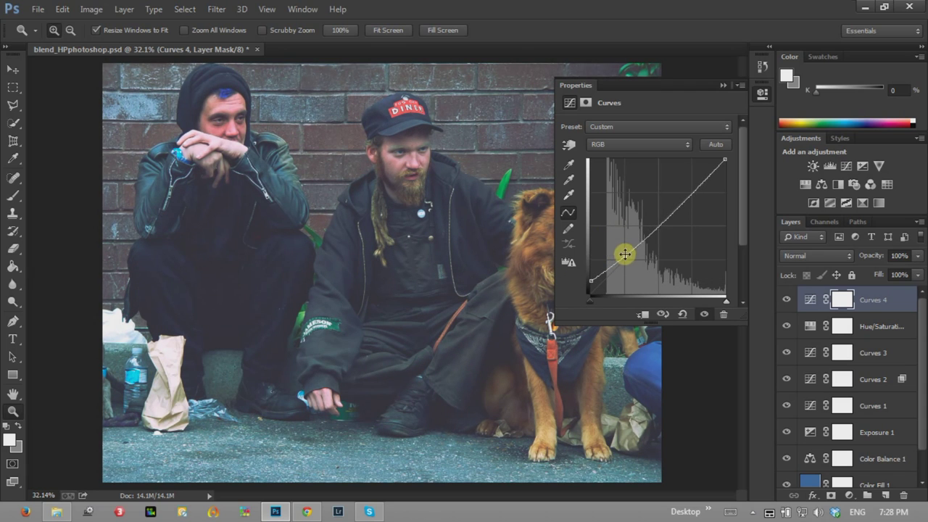
Tint Curves 4's shadows blue by raising the Blue channel black point and adding a point
click(637, 145)
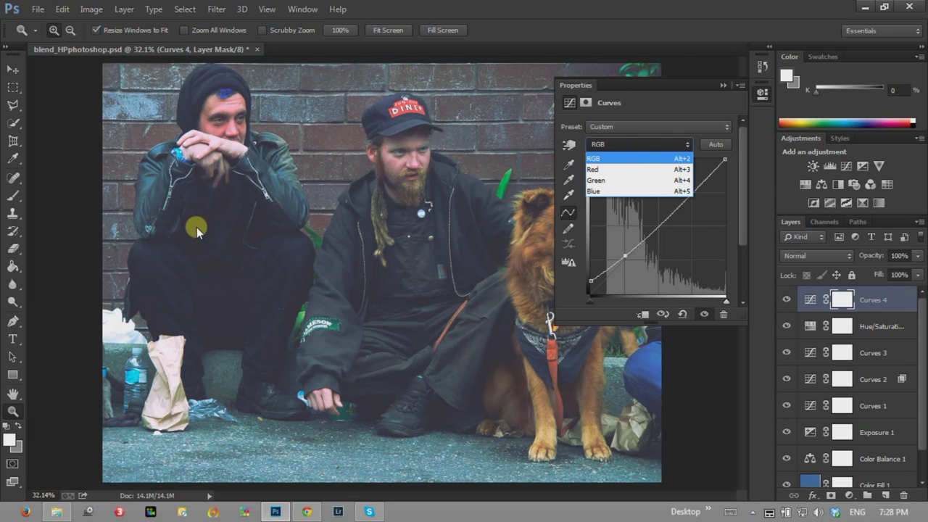
click(615, 191)
drag(588, 295, 586, 283)
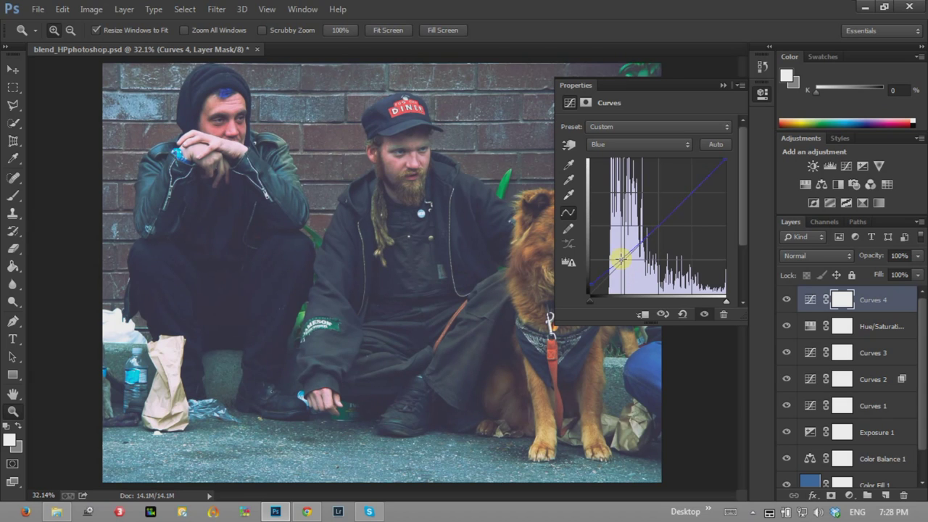
click(621, 259)
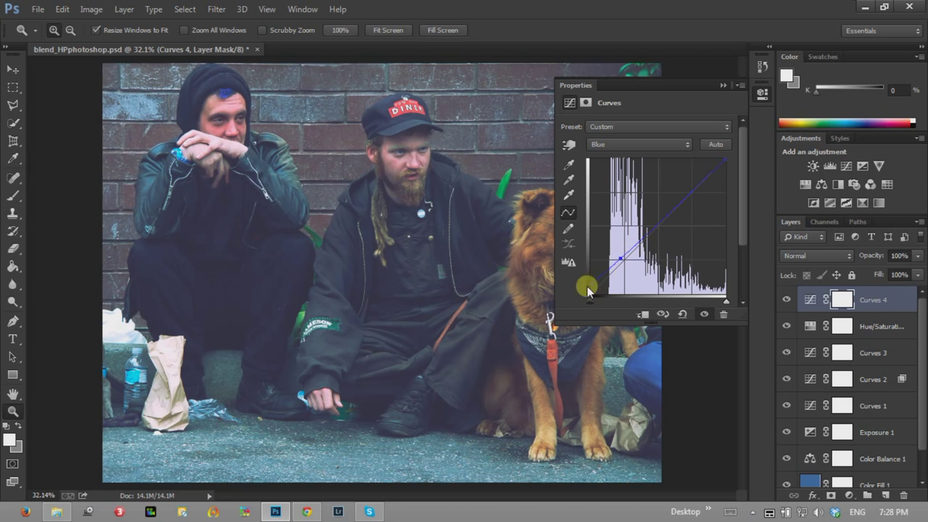
click(722, 85)
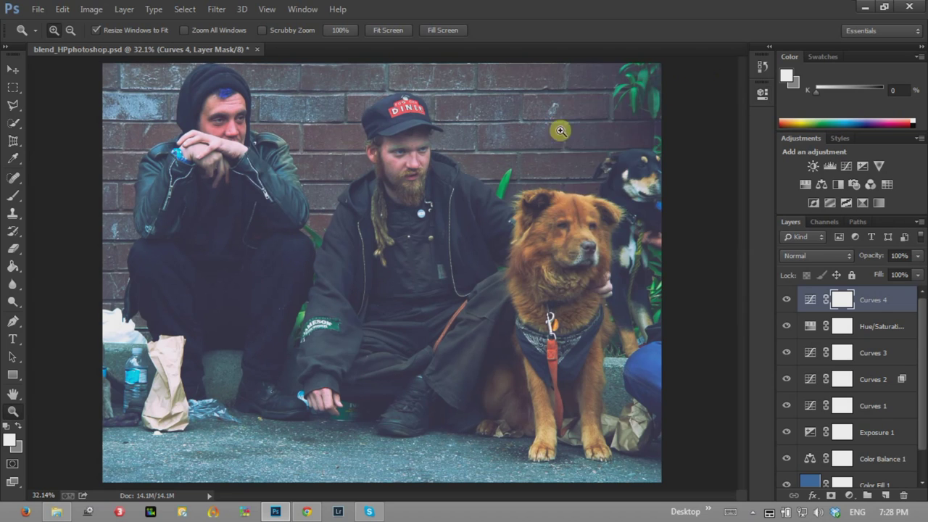
click(786, 299)
Set Curves 4 opacity to 77% and add a new Curves 5 adjustment layer
drag(874, 255, 859, 254)
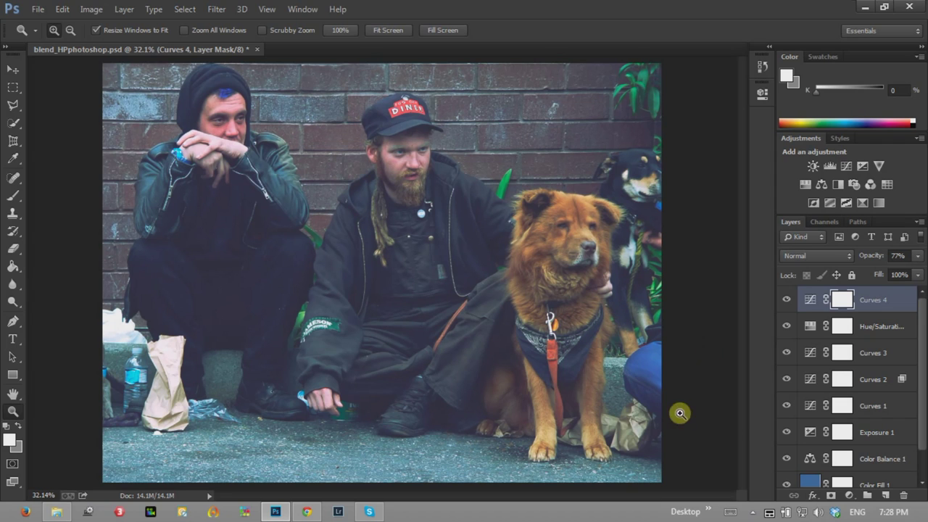
click(849, 495)
click(827, 284)
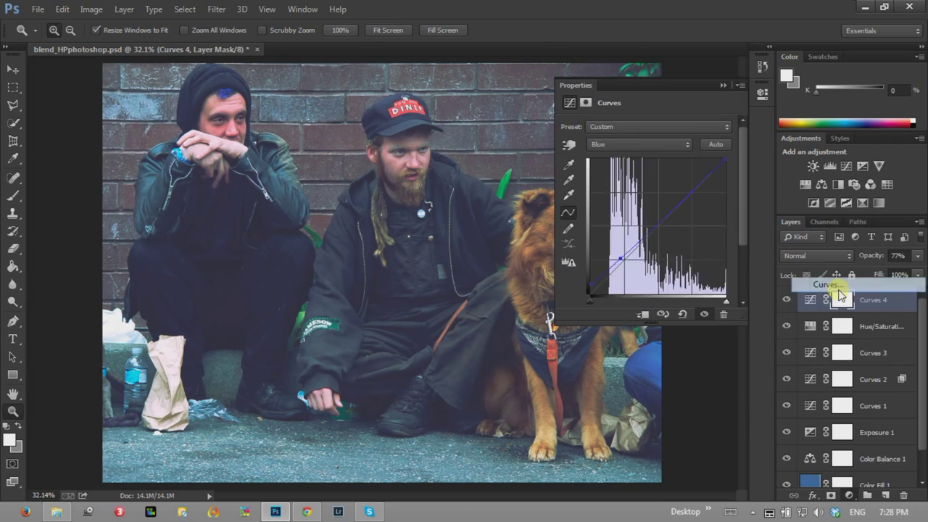
Bend the Curves 5 RGB curve down to darken the midtones
drag(656, 227, 660, 232)
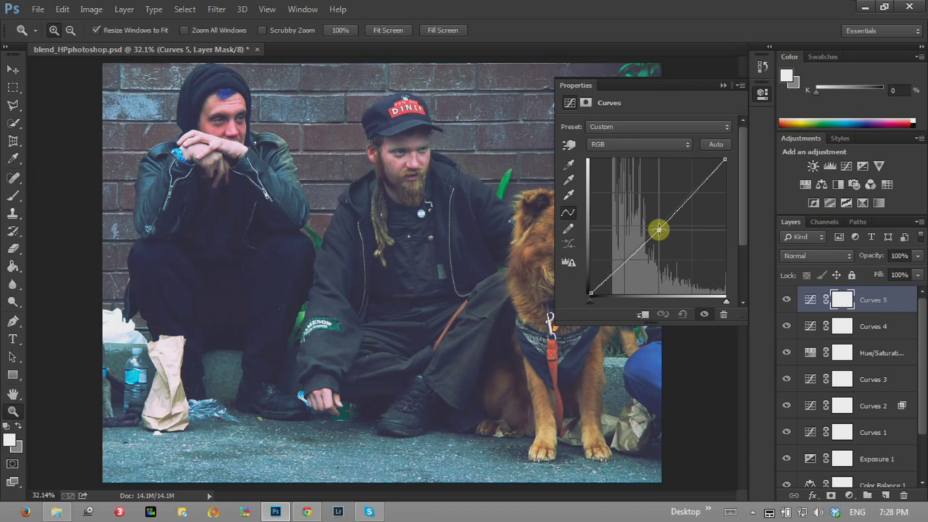
drag(660, 231, 662, 220)
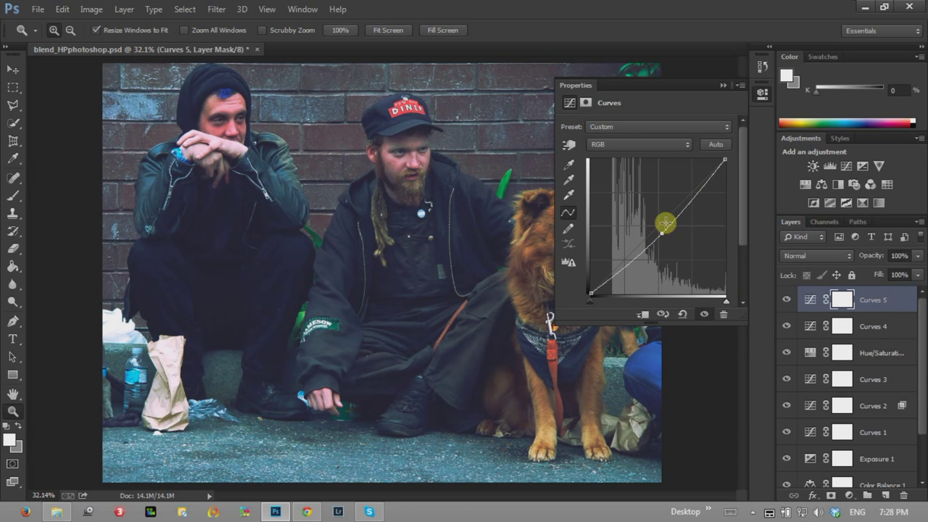
click(722, 85)
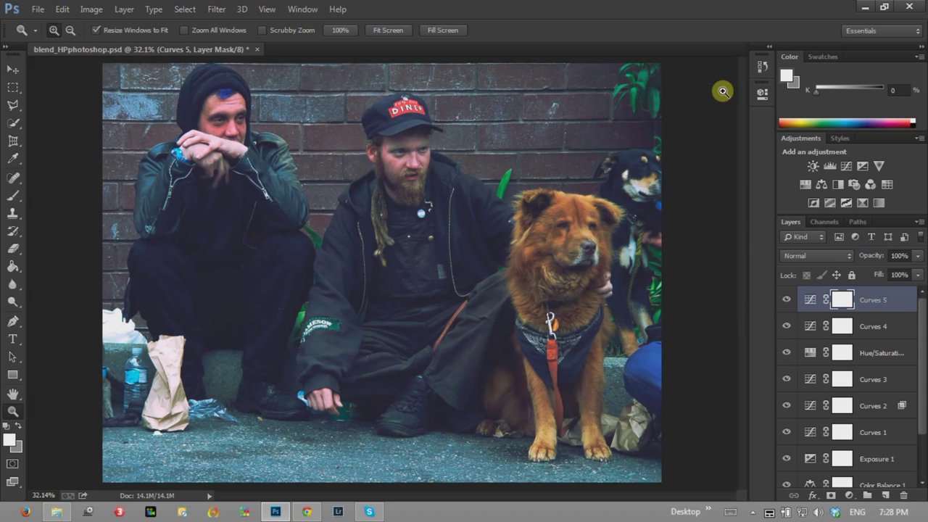
Split Curves 5's This Layer highlight blend-if slider to about 87/197 in Blending Options
click(900, 305)
double_click(899, 304)
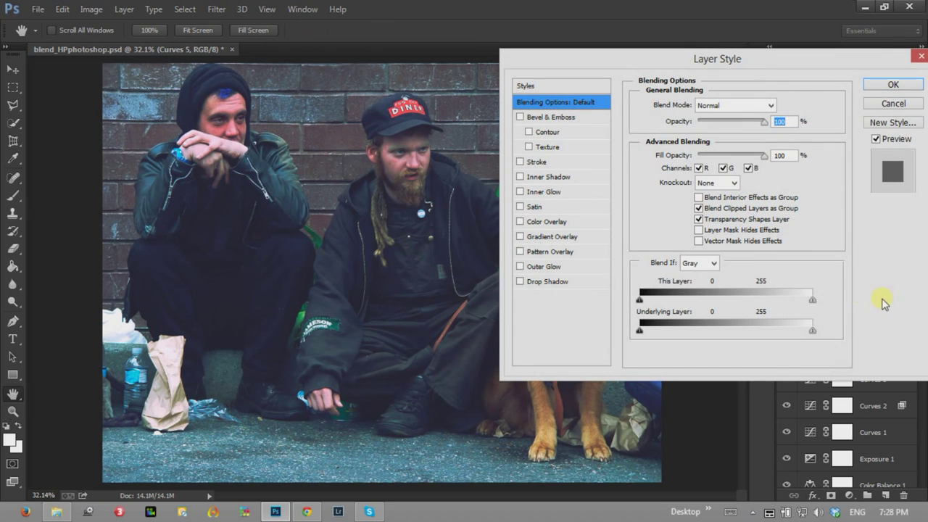
drag(737, 61, 600, 40)
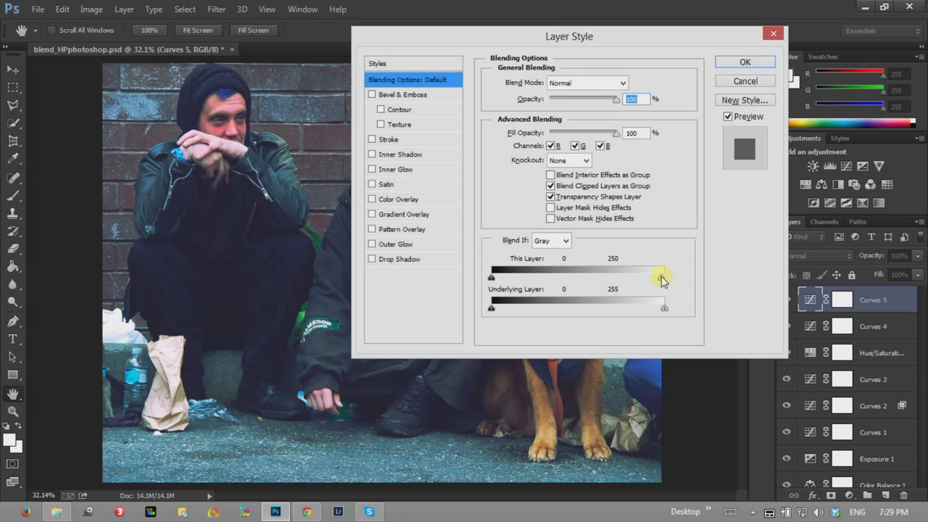
drag(648, 281, 608, 281)
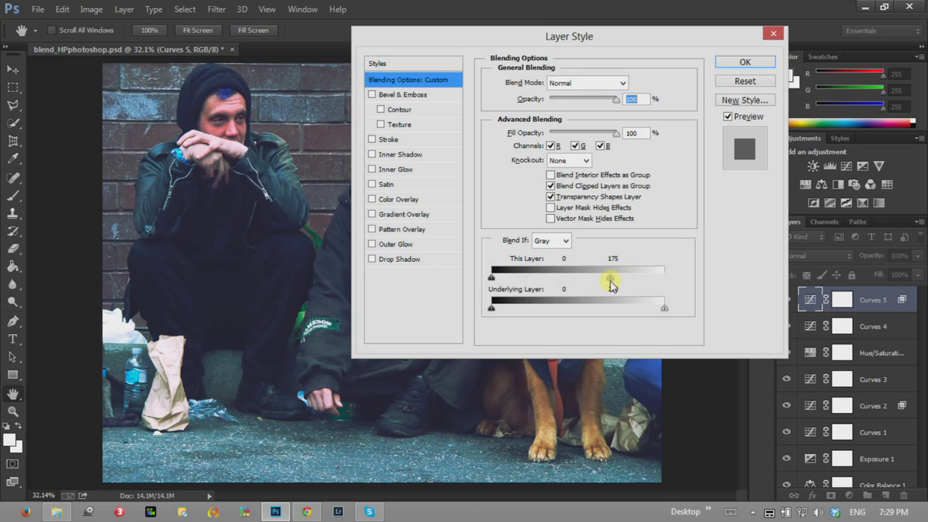
mouse_move(610, 282)
mouse_down()
mouse_move(580, 284)
mouse_move(608, 286)
mouse_up()
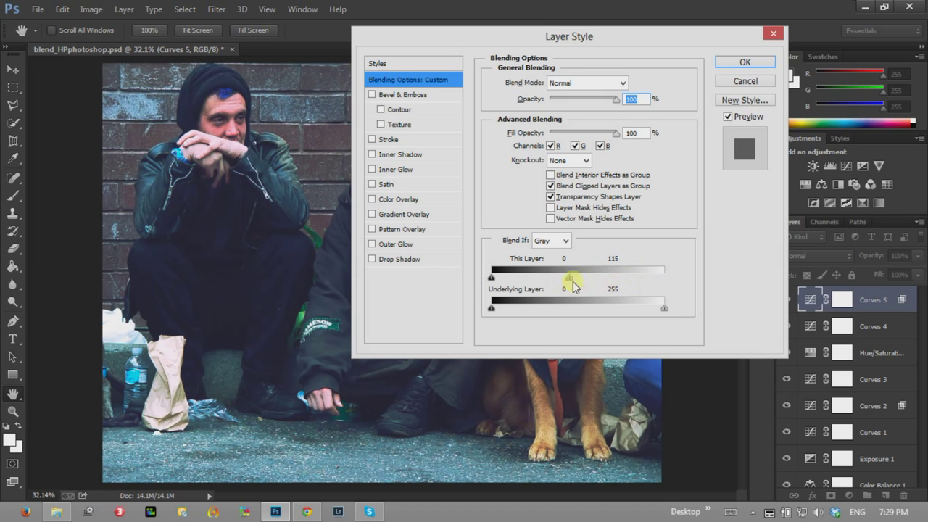
drag(611, 283, 573, 281)
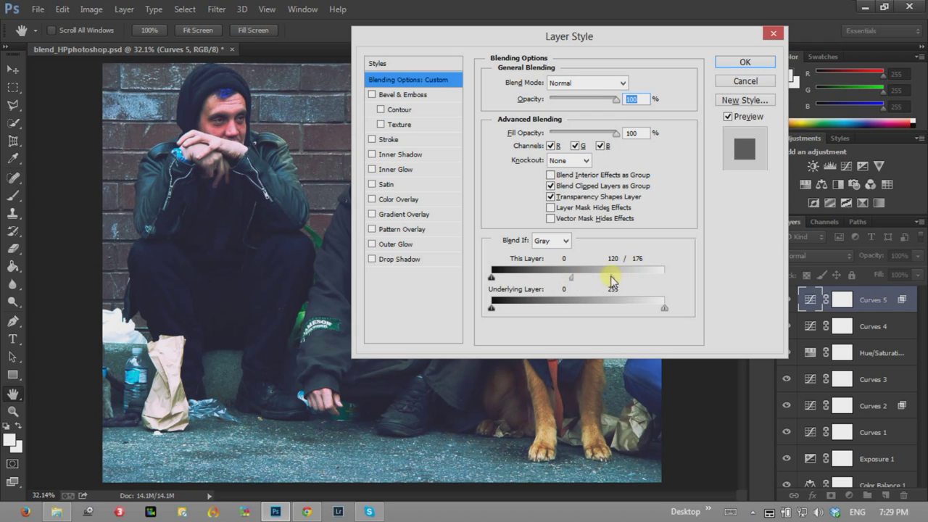
drag(602, 281, 626, 285)
drag(571, 280, 552, 279)
click(745, 63)
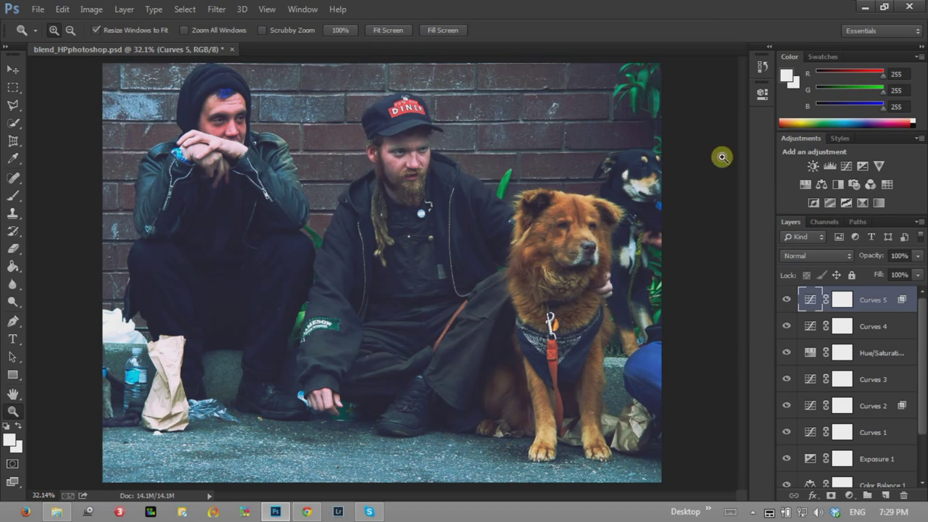
Compare Curves 5 on and off, then add a Gradient Map 1 using the Black, White preset
click(784, 301)
click(784, 306)
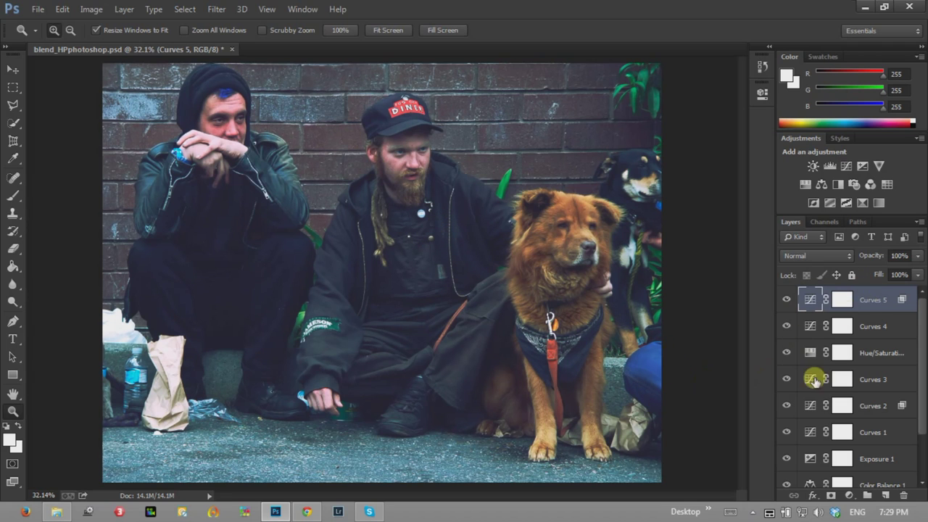
click(849, 495)
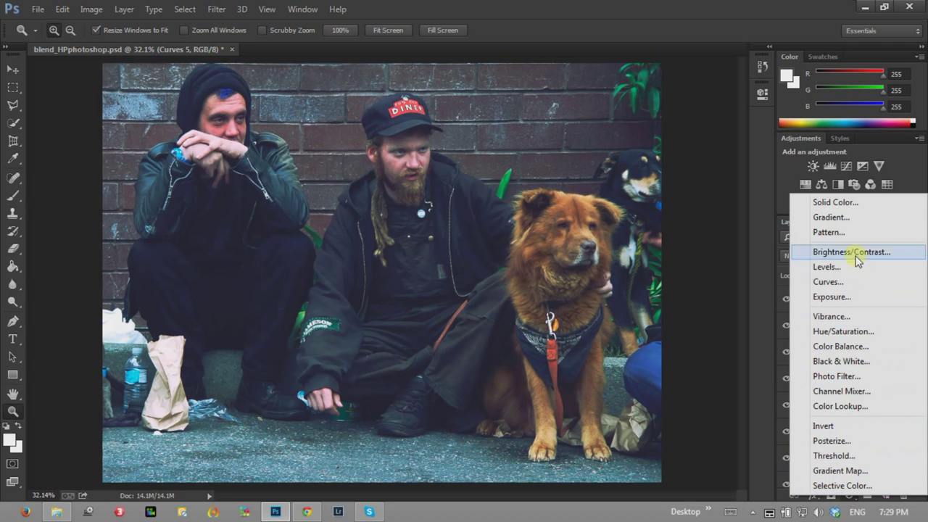
click(840, 470)
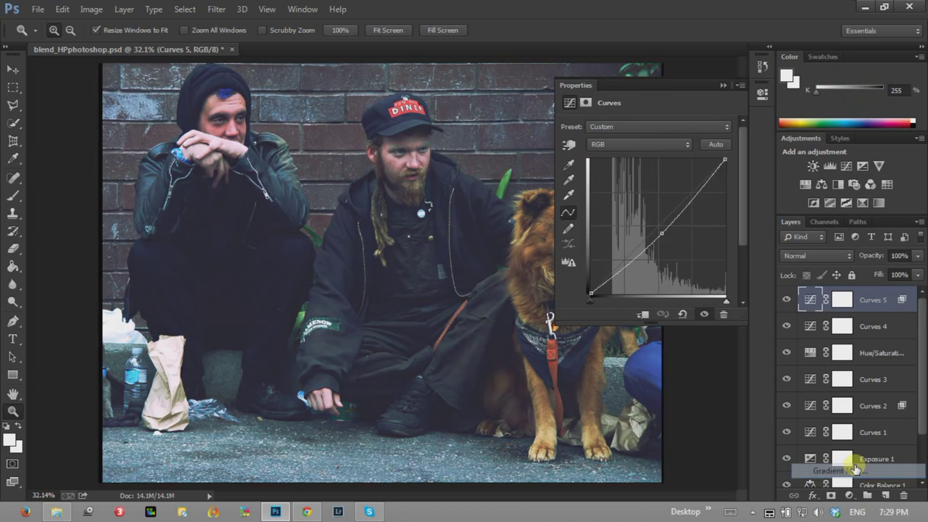
click(657, 137)
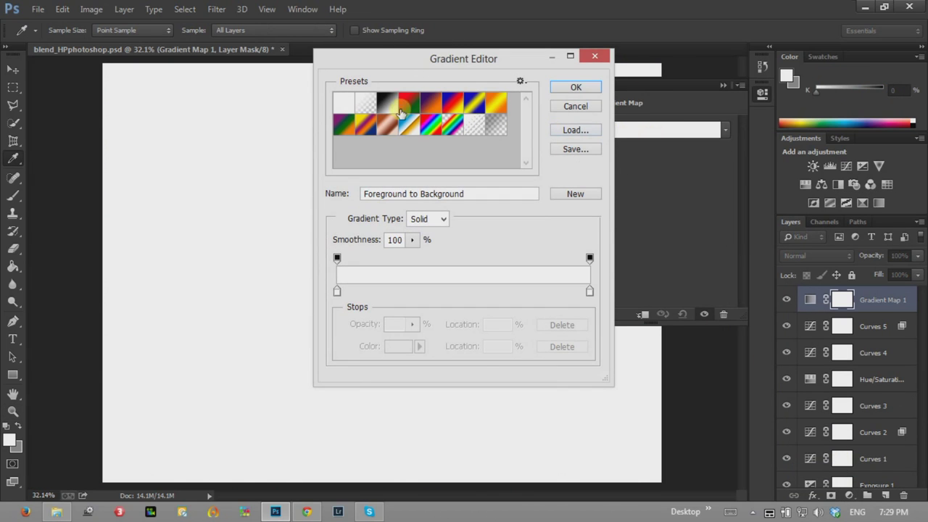
click(395, 103)
click(575, 87)
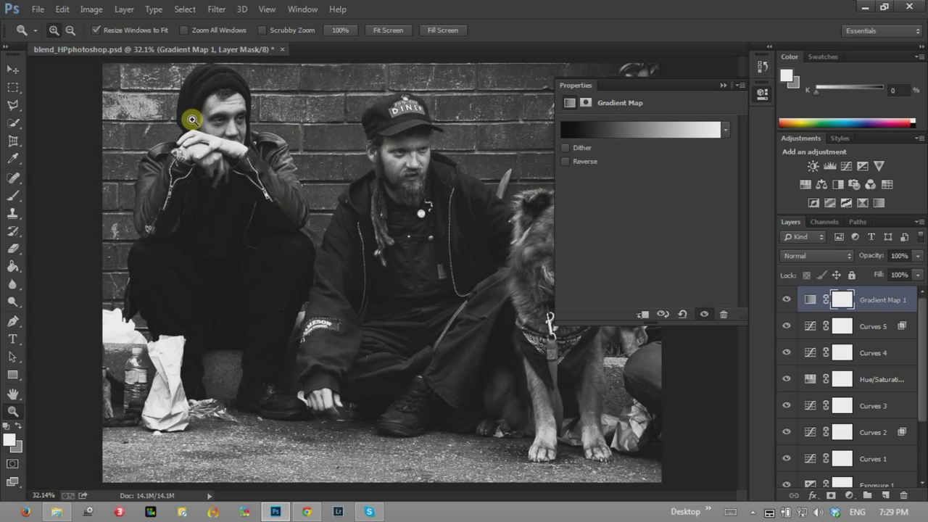
click(661, 131)
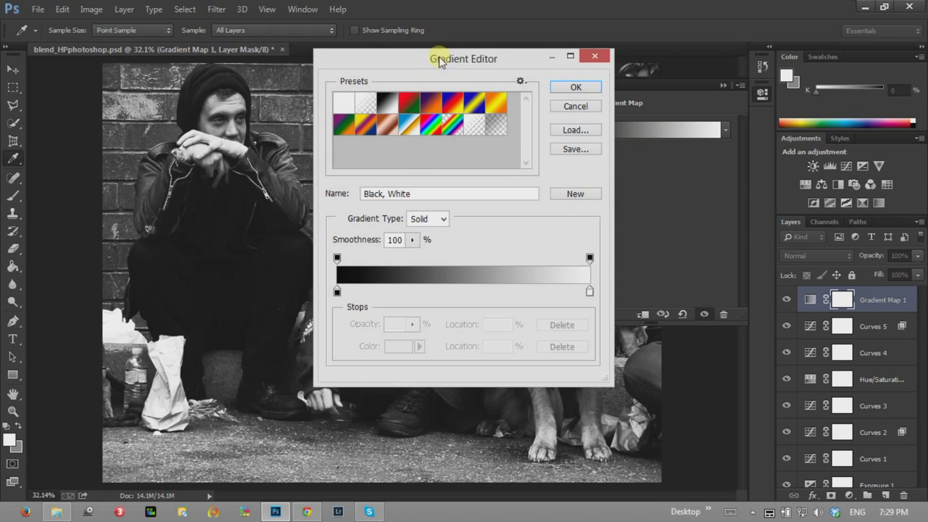
Change the gradient's dark colour stop from black to blue
drag(439, 63, 566, 58)
click(464, 289)
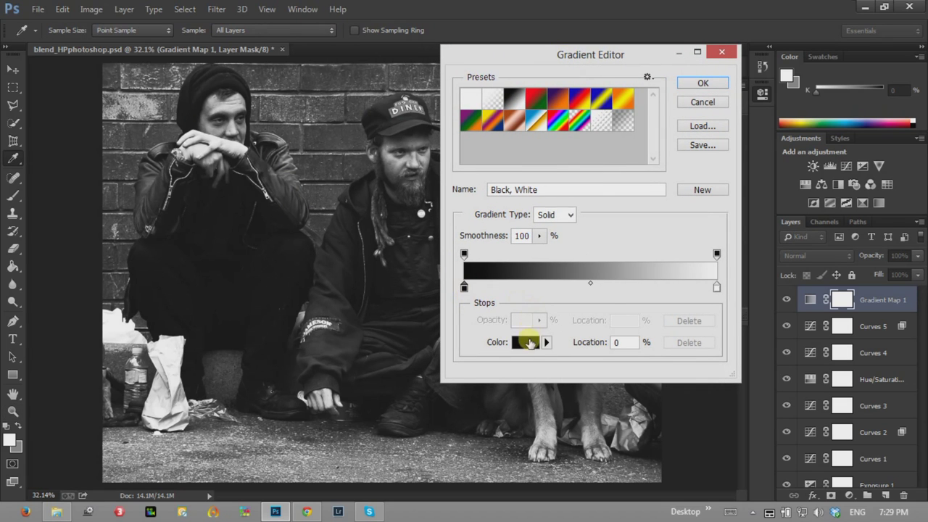
click(528, 342)
click(542, 258)
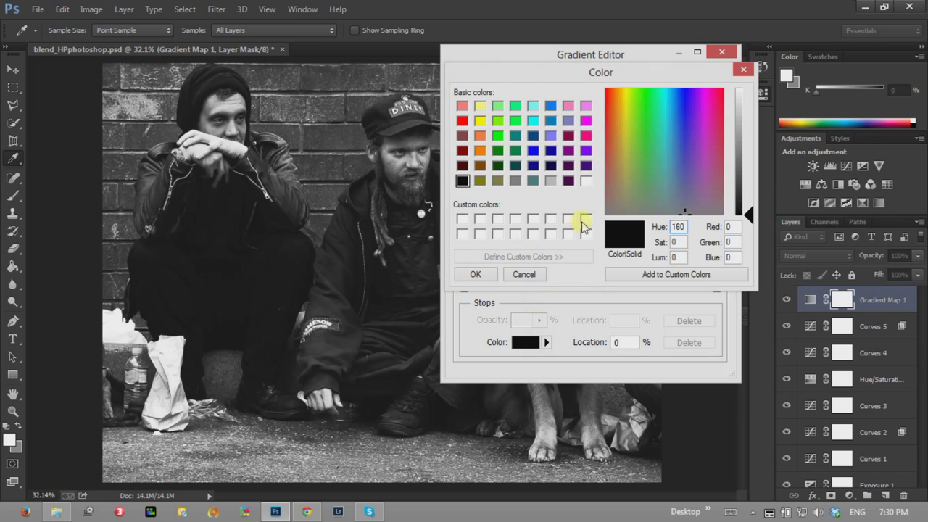
click(674, 145)
drag(747, 214, 753, 147)
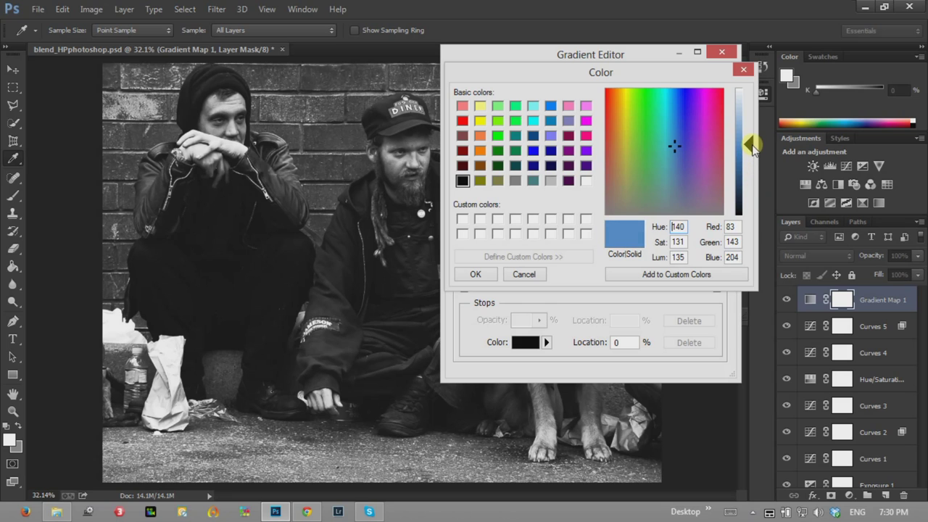
click(475, 274)
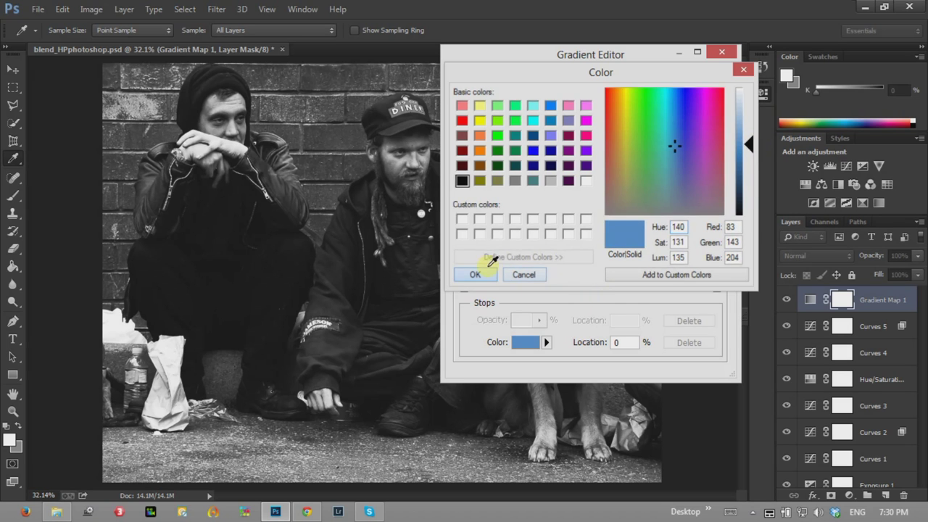
Change the light colour stop to a soft peach and accept the blue-to-peach gradient
click(717, 289)
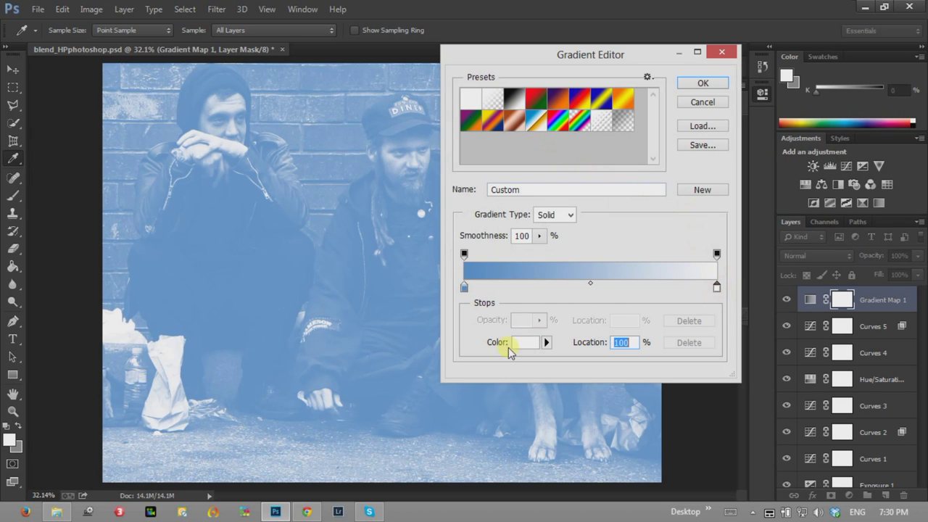
click(525, 342)
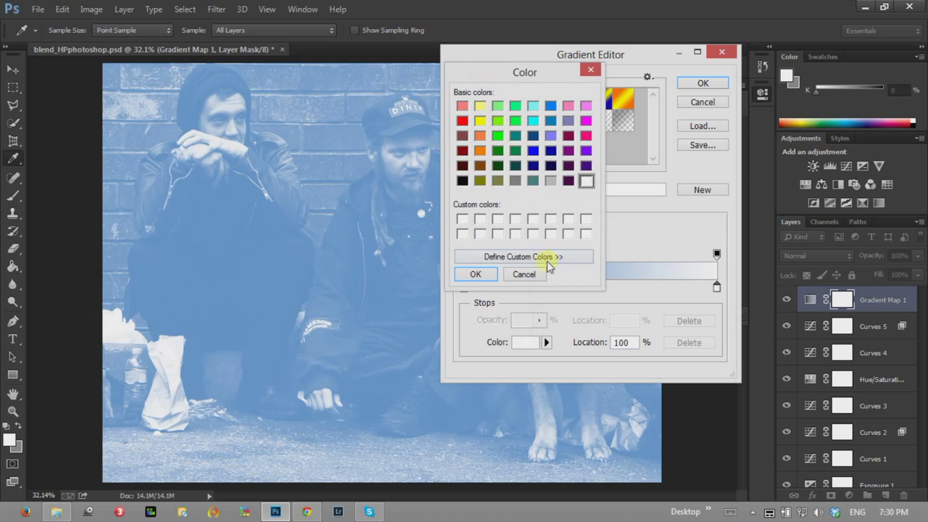
click(551, 258)
drag(651, 145, 614, 150)
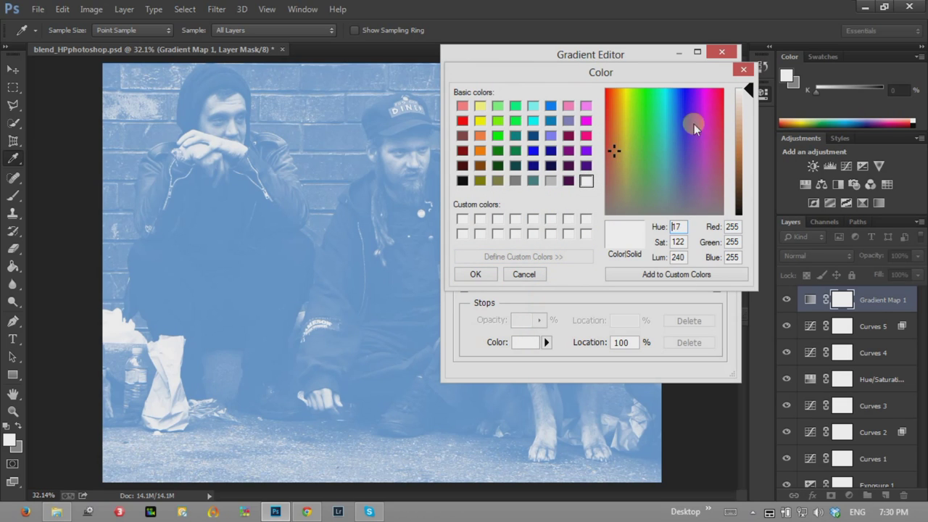
drag(617, 115, 613, 115)
drag(748, 88, 750, 107)
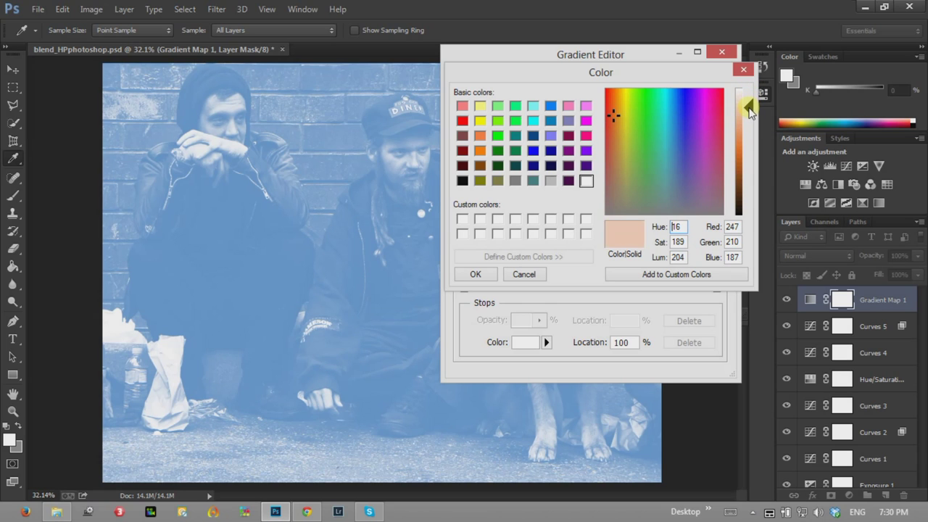
click(493, 278)
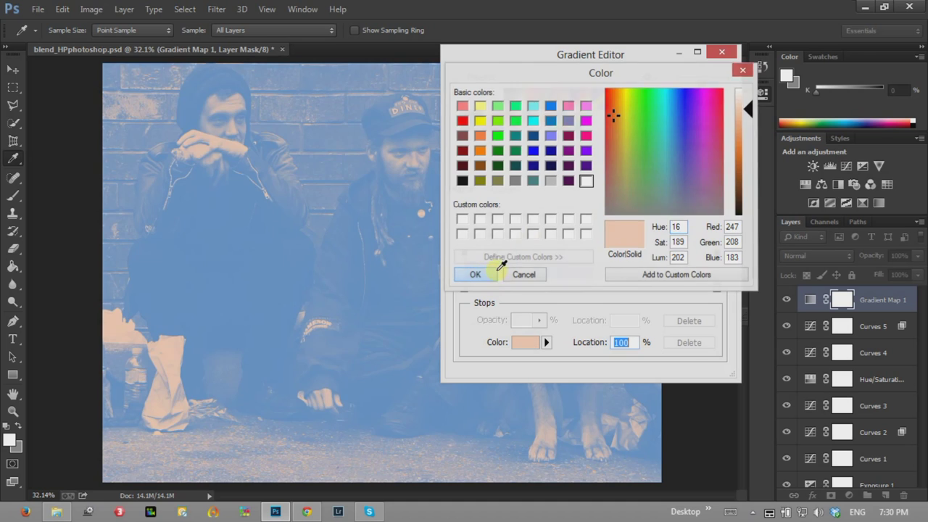
click(694, 86)
Blend Gradient Map 1 in Soft Light at 64% opacity
key(z)
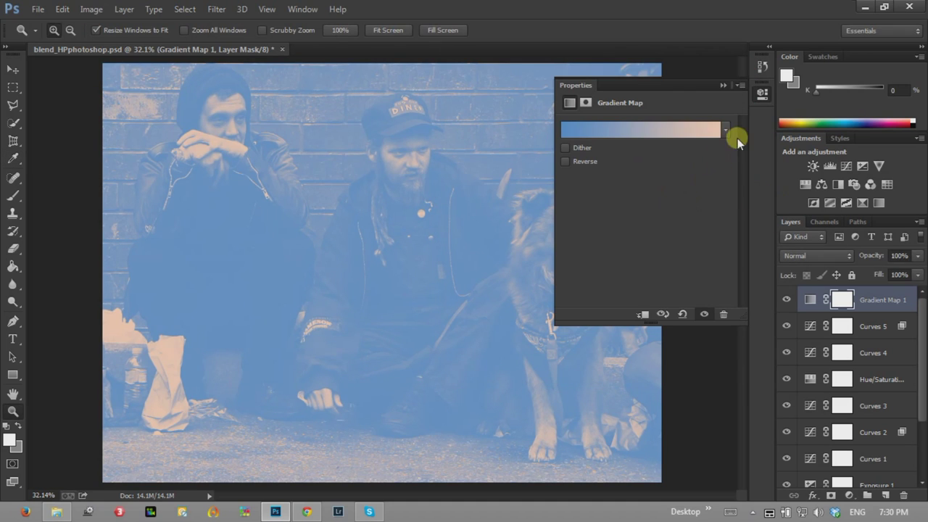
click(727, 84)
click(848, 255)
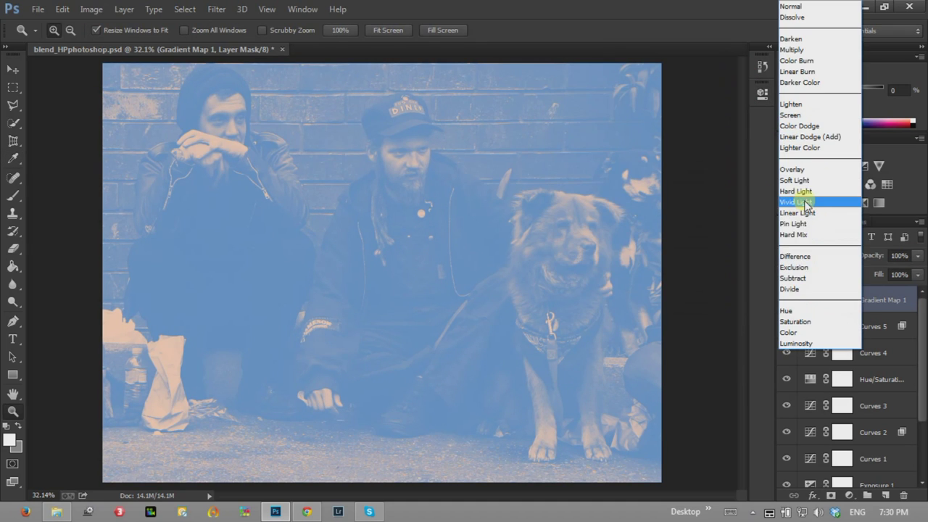
click(804, 180)
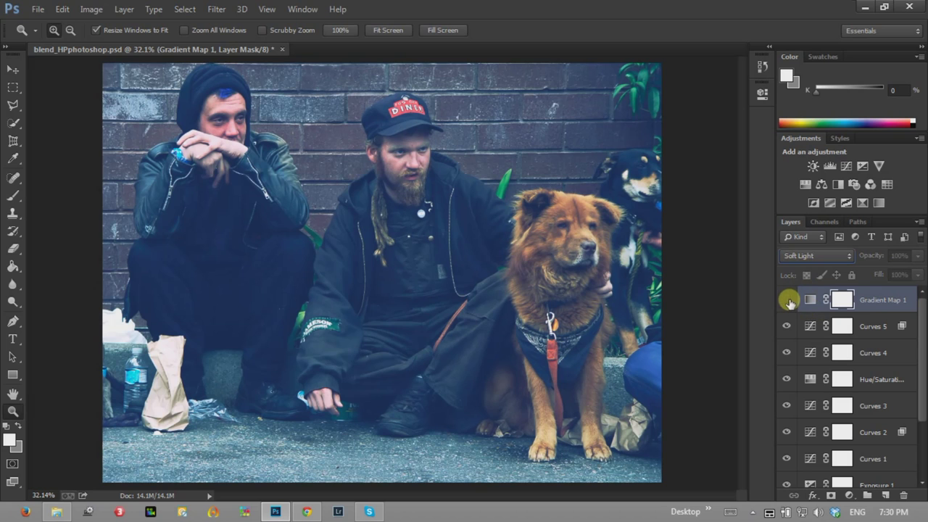
click(787, 301)
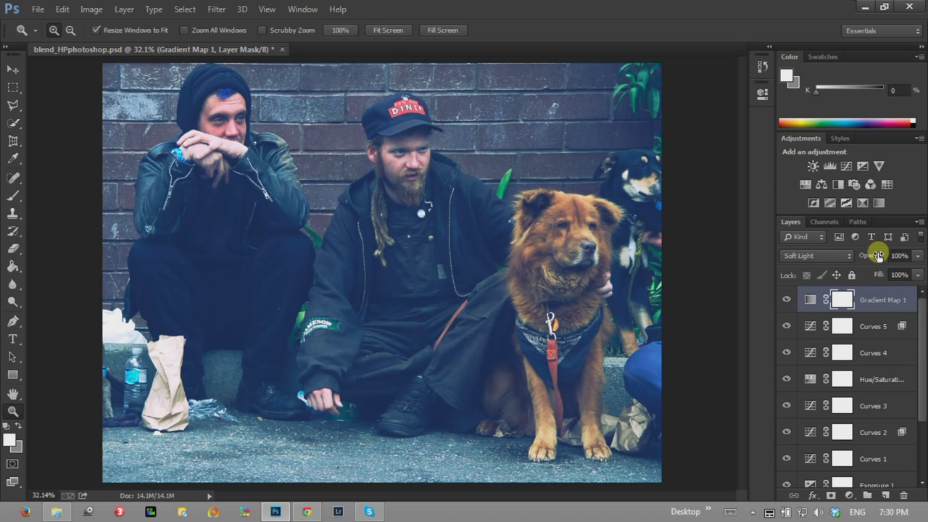
drag(878, 258, 854, 261)
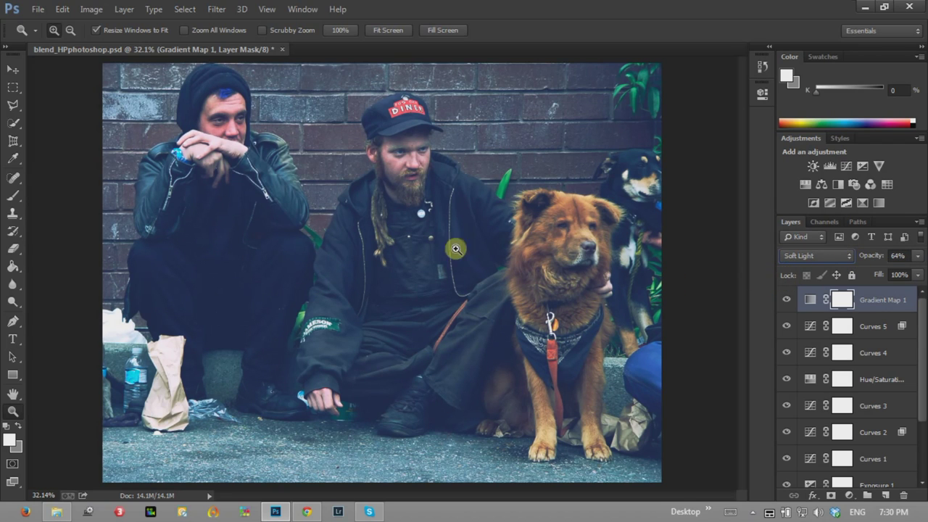
click(848, 495)
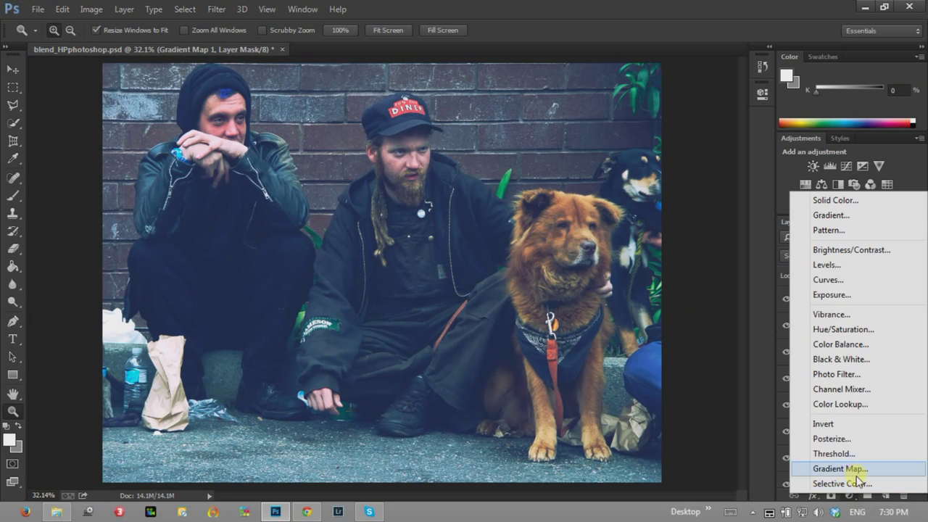
Add Curves 6 with an adjusted Red channel point and compare it on and off
click(841, 280)
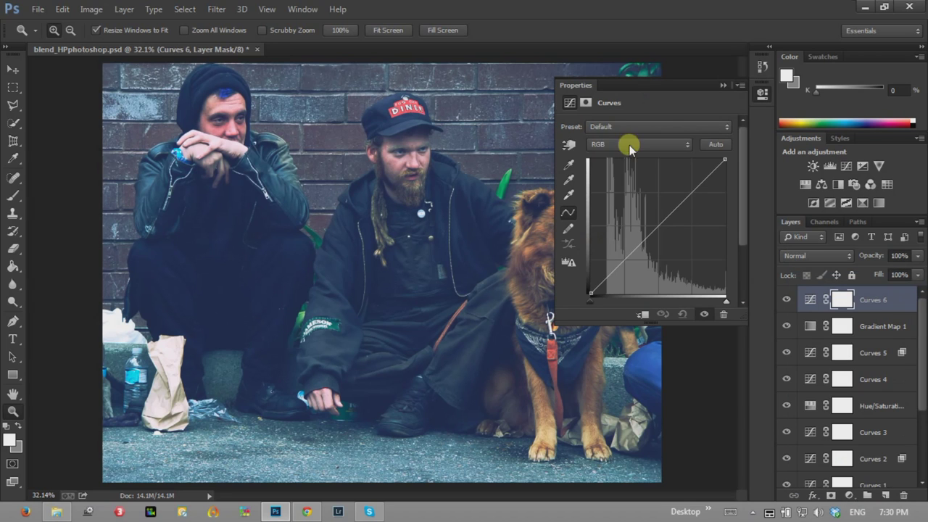
click(645, 150)
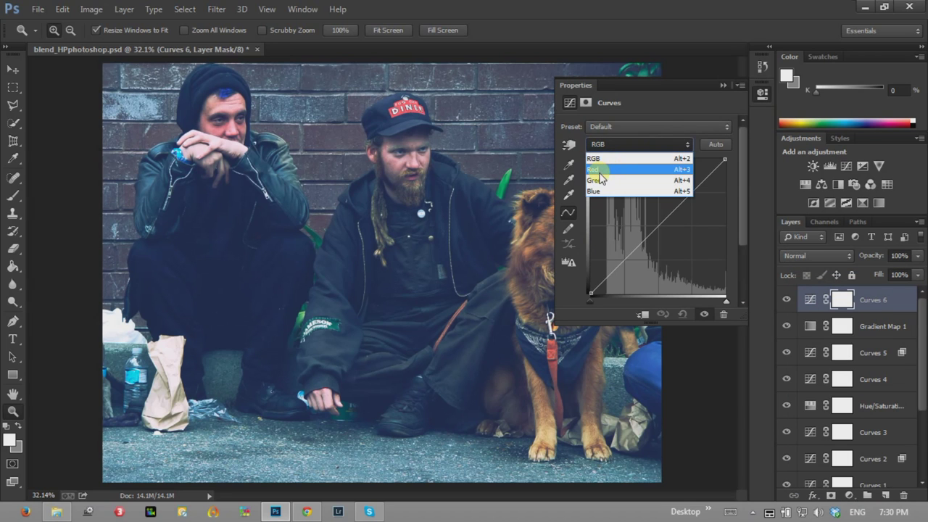
click(599, 169)
drag(667, 223, 659, 229)
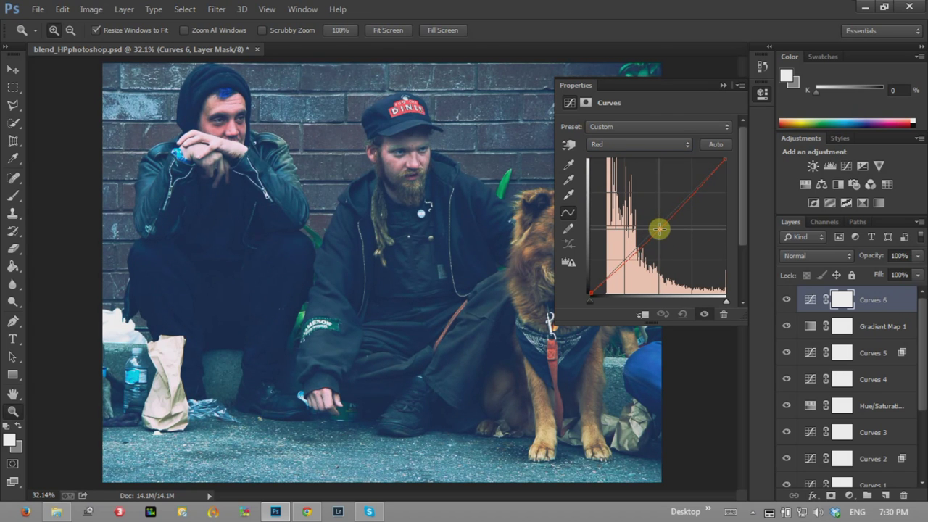
click(723, 85)
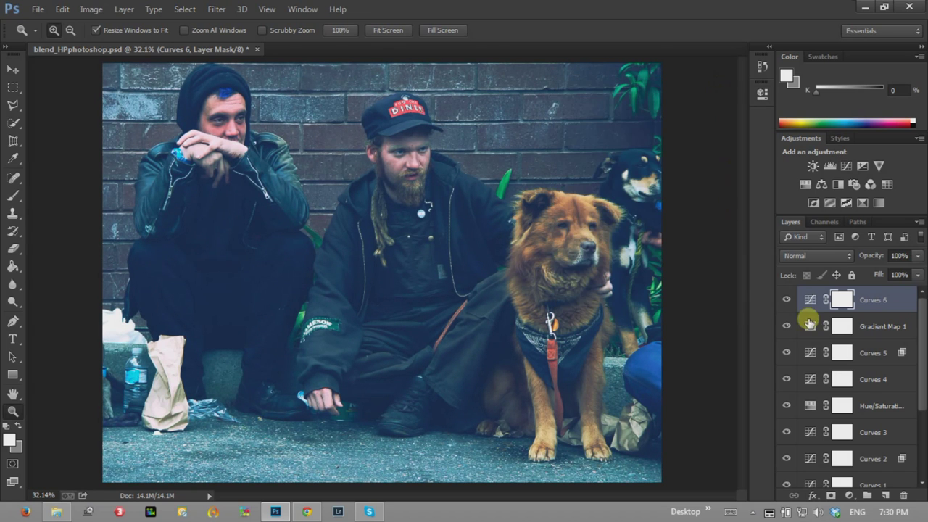
click(786, 300)
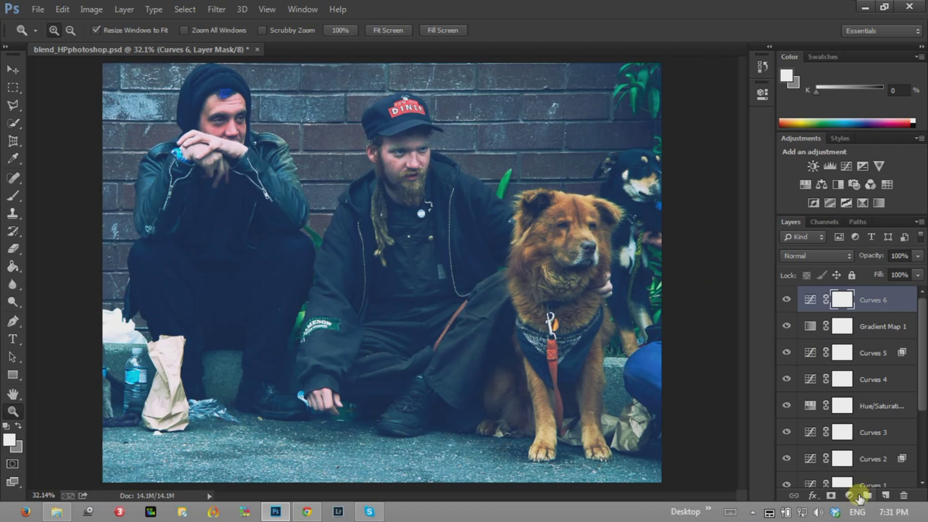
click(848, 498)
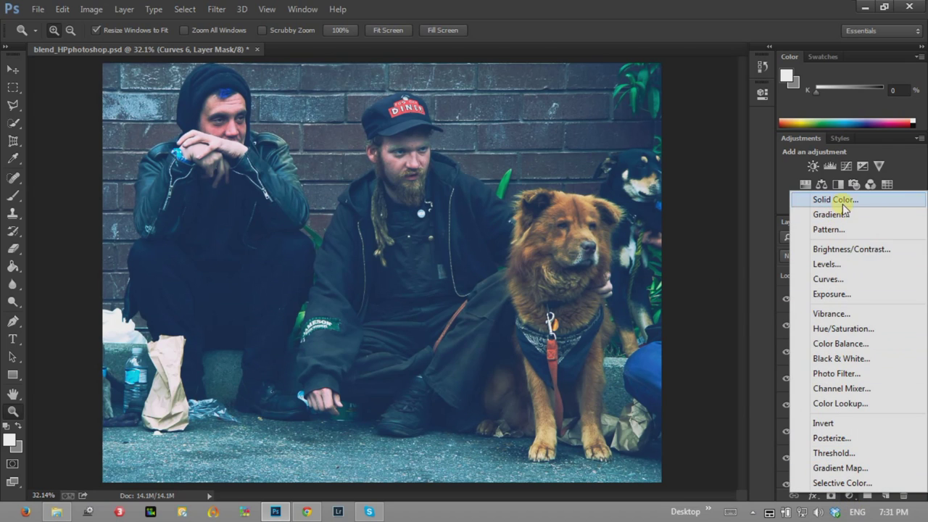
Add a Solid Color fill layer with a custom peach colour
click(842, 201)
click(77, 188)
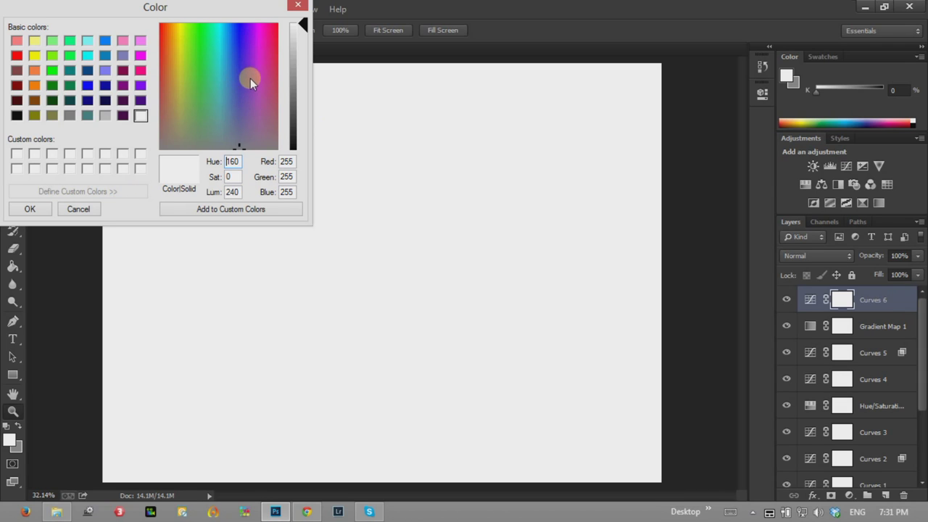
click(171, 50)
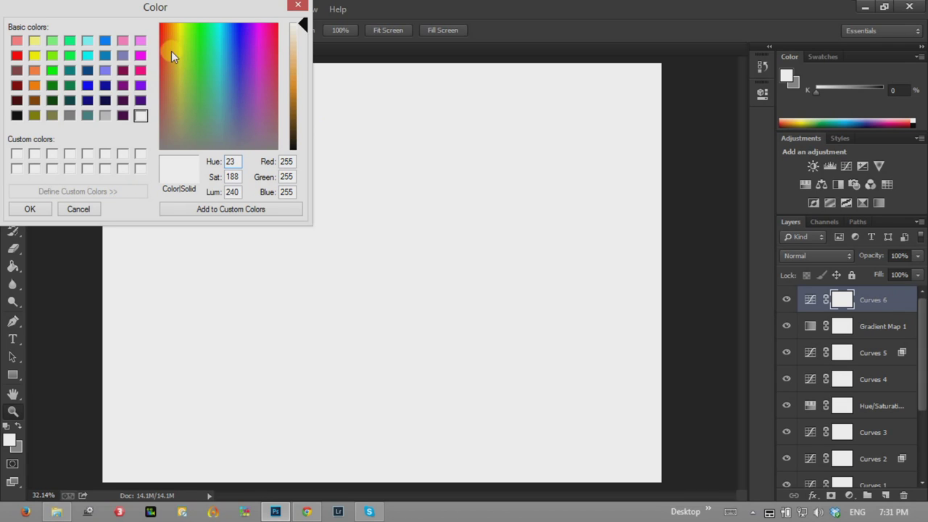
drag(295, 48, 306, 42)
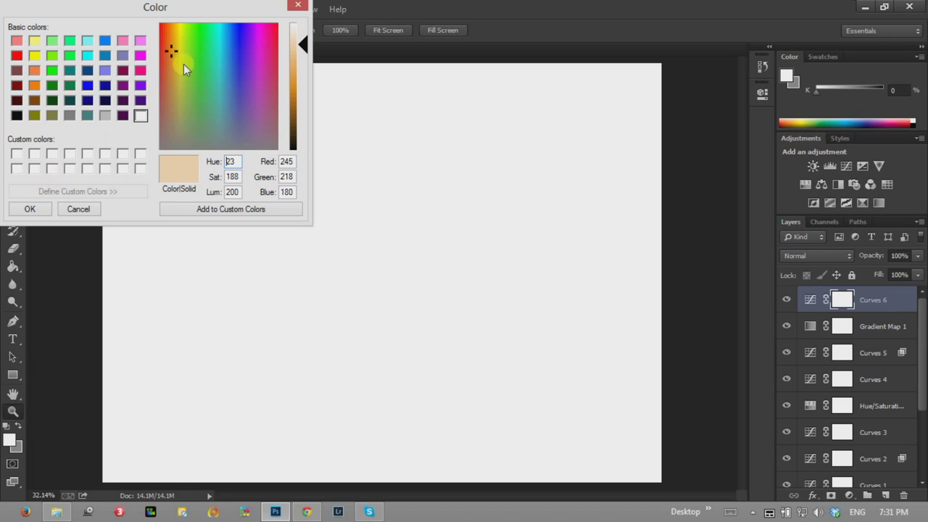
click(175, 44)
drag(175, 43, 168, 40)
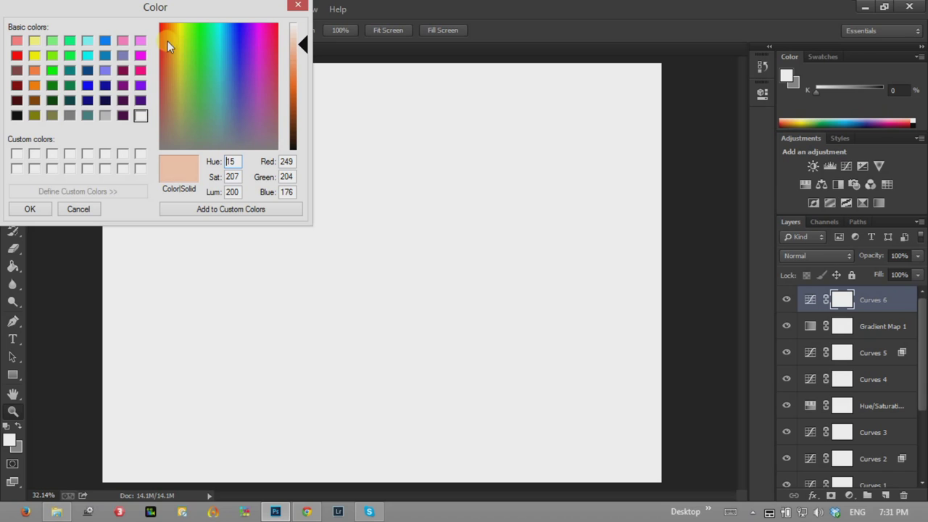
drag(304, 45, 306, 52)
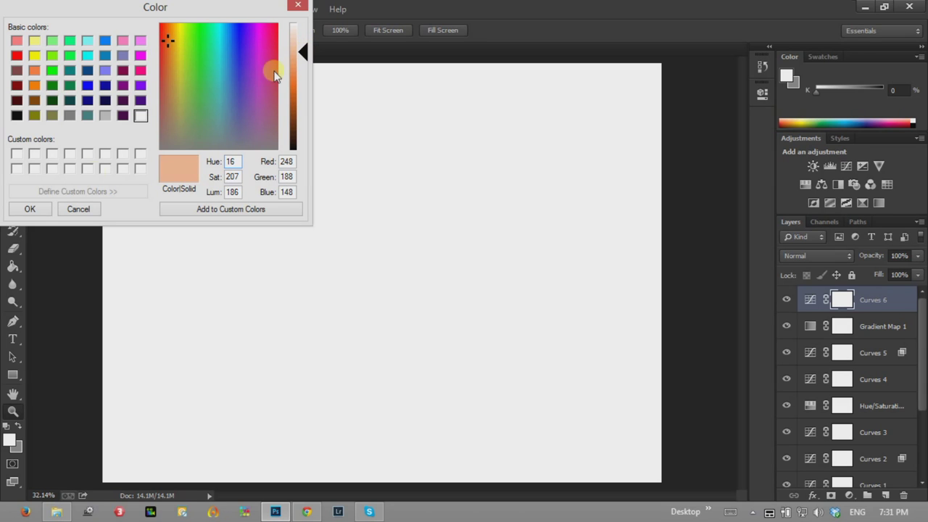
click(33, 212)
Set the peach fill to Soft Light blend mode and preview the photo without it
click(794, 255)
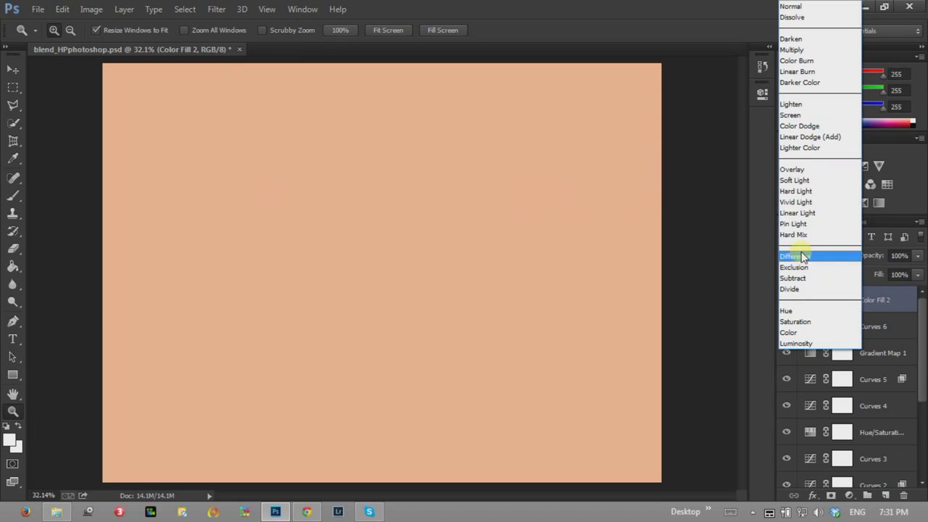
click(795, 181)
click(786, 299)
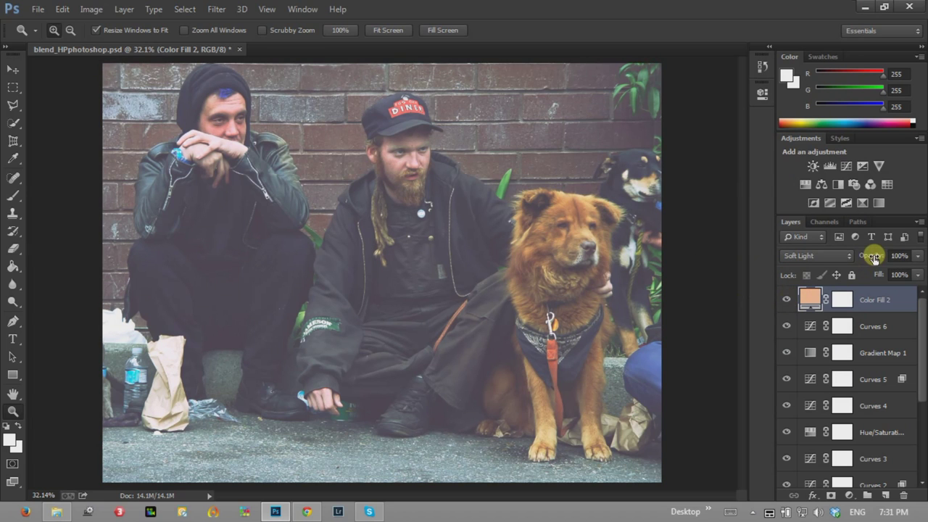
Lower Color Fill 2's opacity to 69%
drag(875, 259, 861, 258)
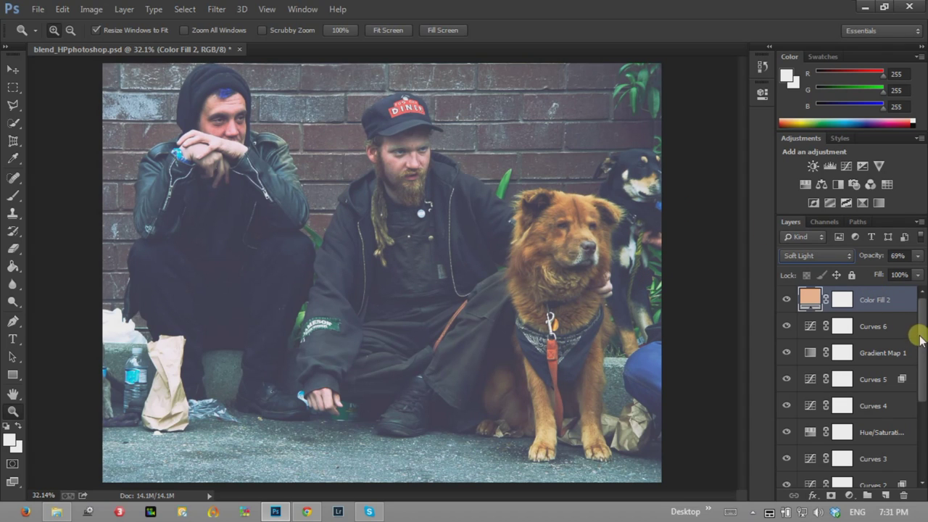
scroll(919, 340, down, 5)
mouse_move(920, 427)
mouse_down()
mouse_move(920, 334)
mouse_move(917, 435)
mouse_up()
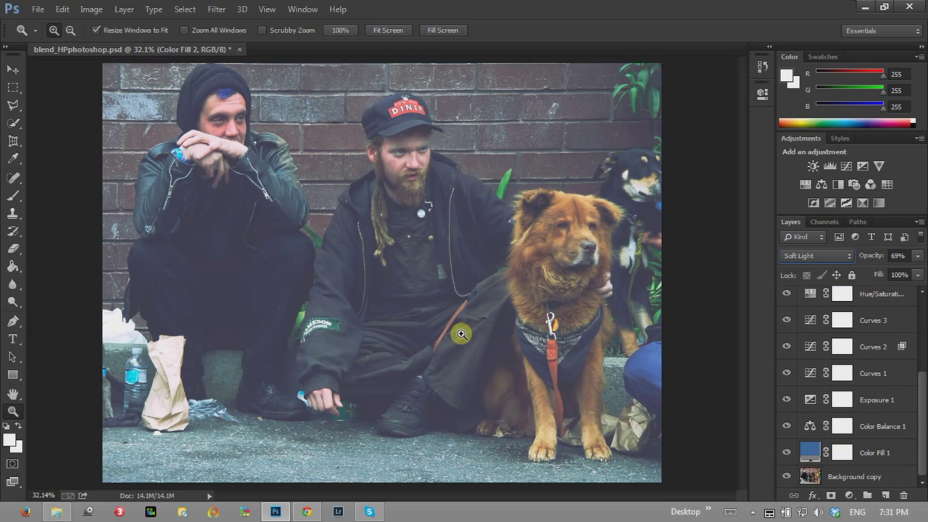
Select all layers from Color Fill 2 down to Color Fill 1
click(885, 452)
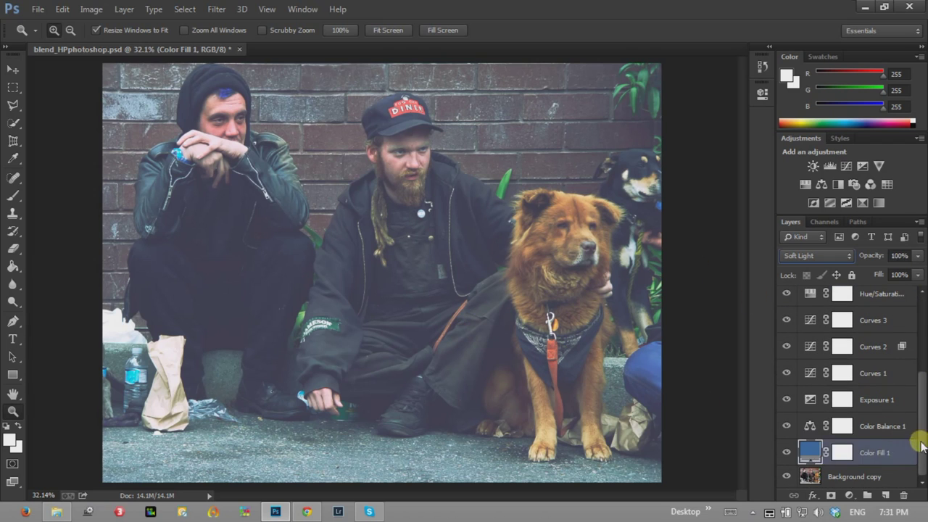
drag(921, 445, 920, 337)
click(890, 303)
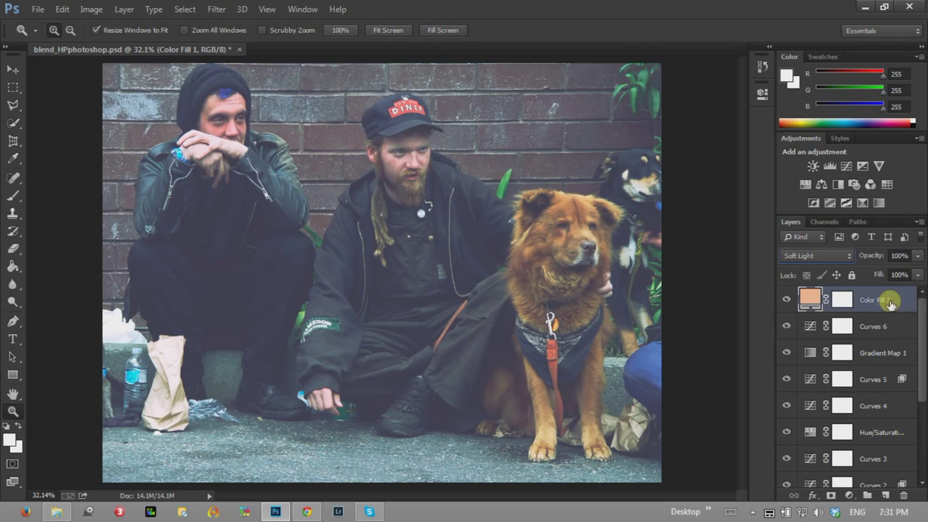
drag(922, 326, 914, 405)
shift+click(881, 452)
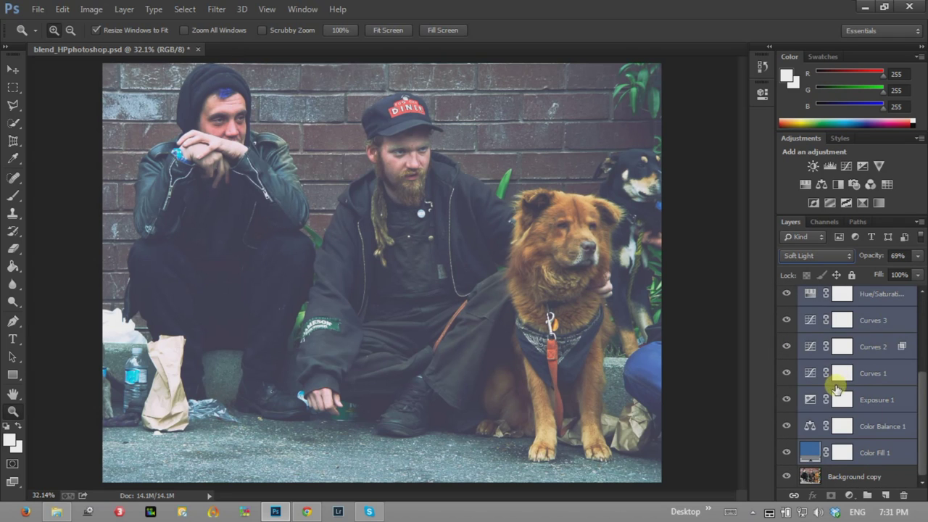
Group the selected adjustment layers into Group 1 and compare the grade on and off
key(ctrl+g)
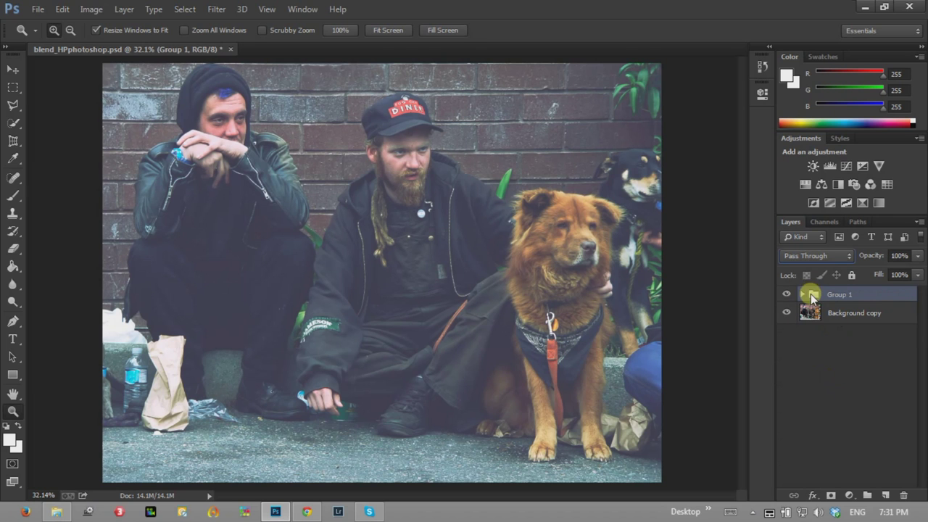
click(786, 295)
click(785, 295)
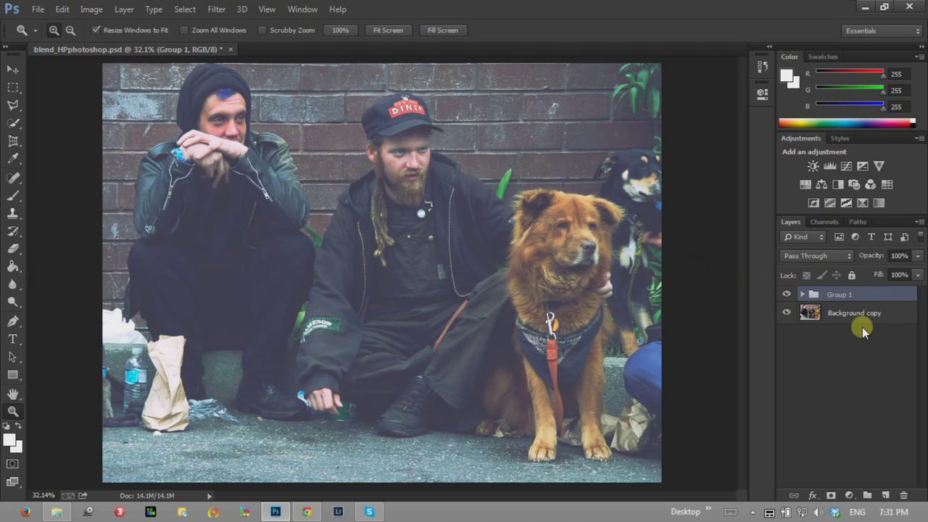
click(830, 314)
Compare the grade once more, collapse Group 1, and bring up the stock photos folder
click(787, 295)
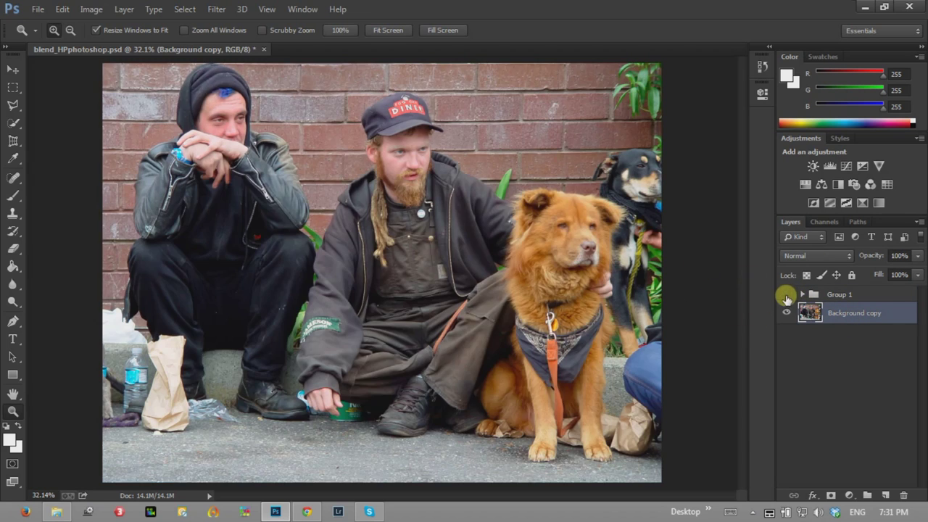
click(801, 294)
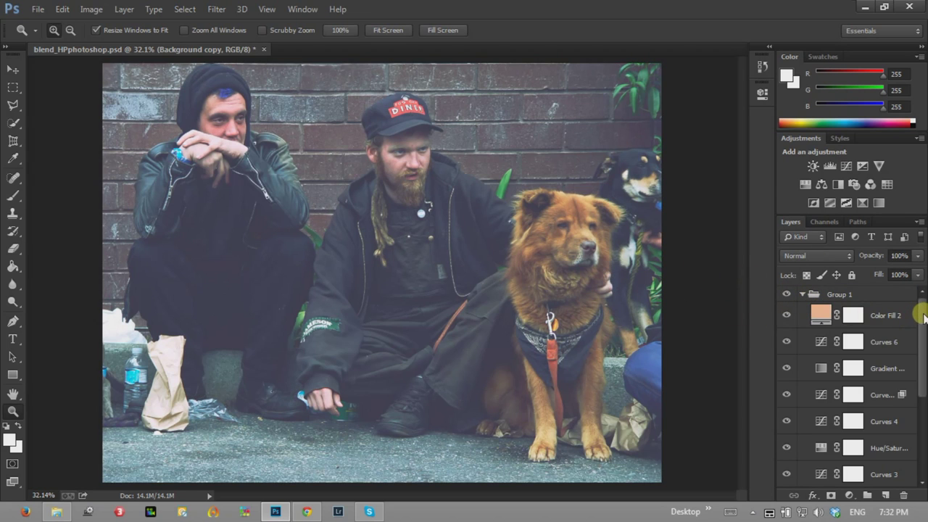
drag(923, 319, 923, 303)
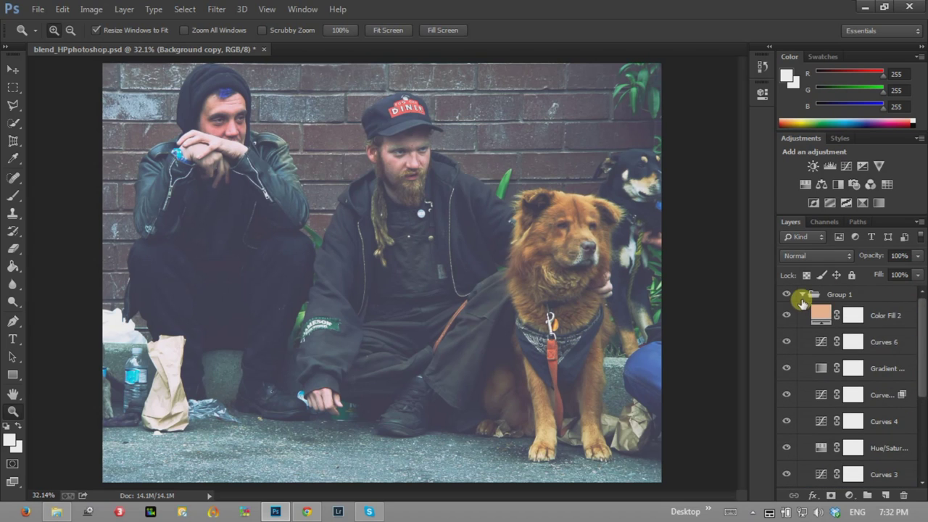
click(801, 295)
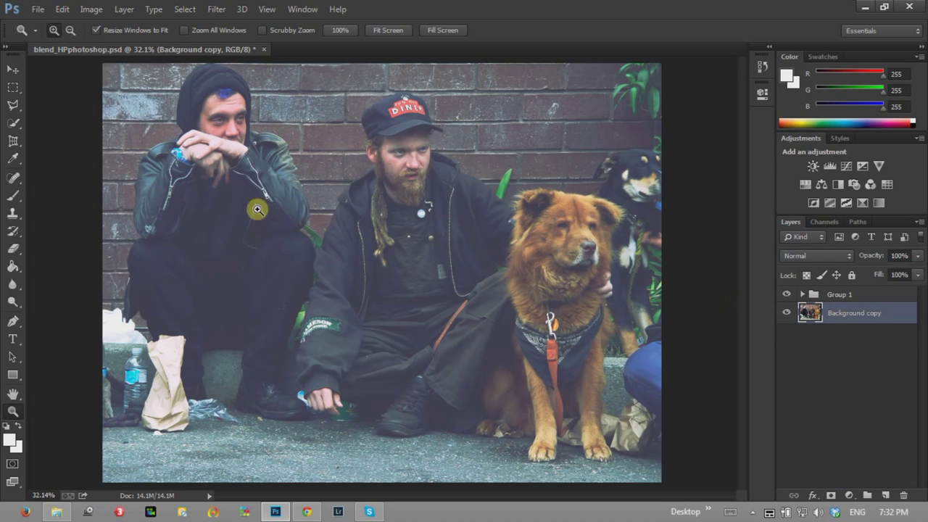
click(56, 511)
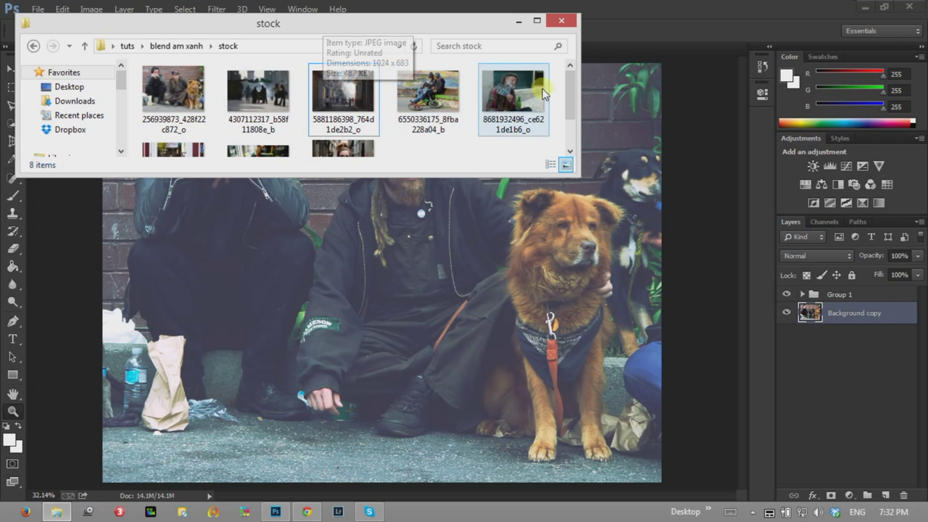
Place the bus passenger photo from the stock folder into the document, scaled down and committed
drag(574, 86, 569, 122)
click(252, 122)
click(504, 292)
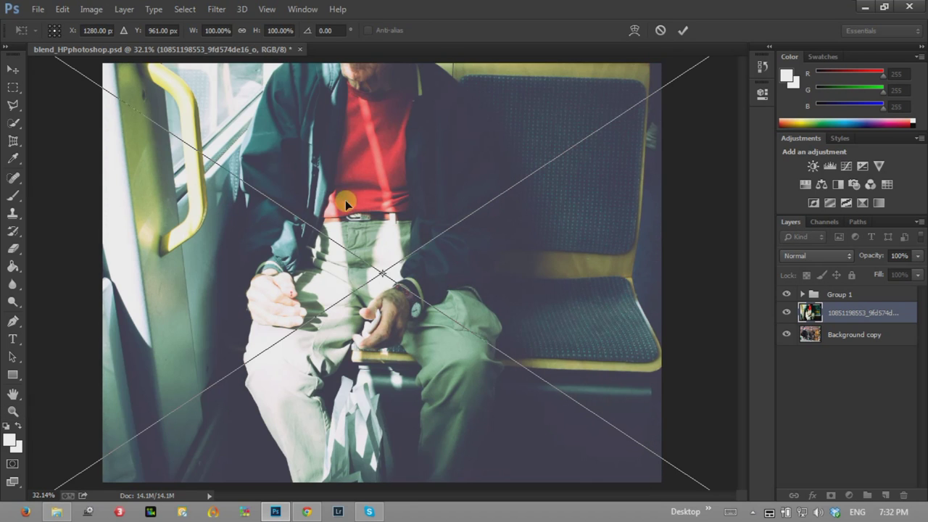
mouse_move(466, 280)
mouse_down()
mouse_move(554, 370)
mouse_move(497, 355)
mouse_move(445, 295)
mouse_move(482, 326)
mouse_up()
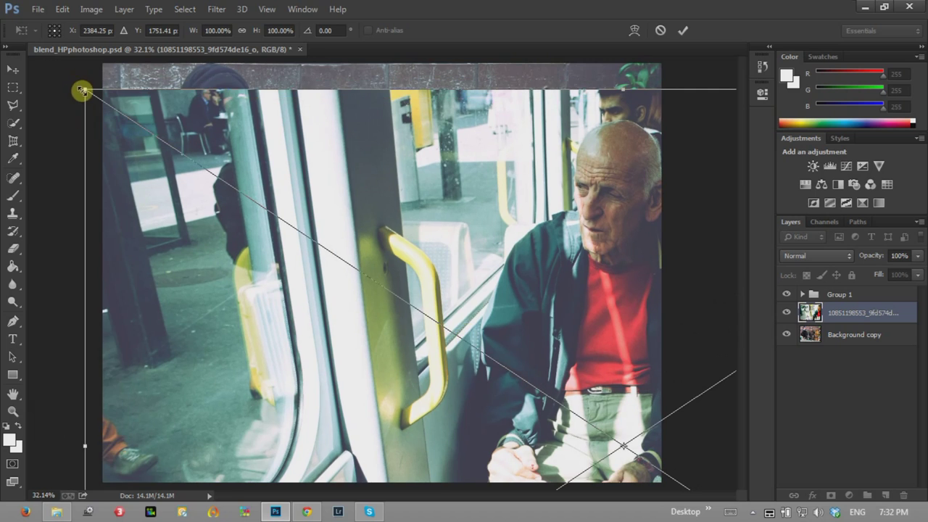
mouse_move(79, 90)
mouse_down()
mouse_move(602, 414)
mouse_move(356, 256)
mouse_move(245, 160)
mouse_move(591, 409)
mouse_move(266, 149)
mouse_move(535, 351)
mouse_up()
key(Return)
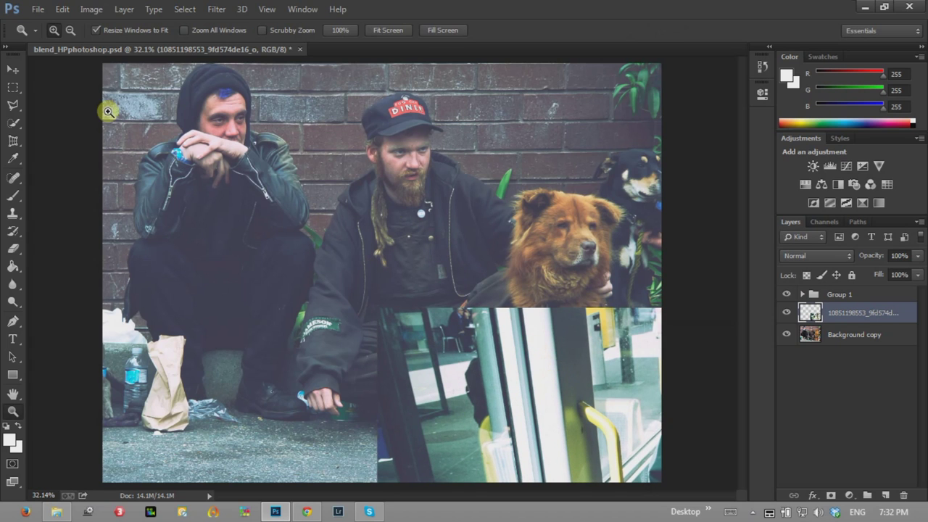
Move the bus photo up-left over the canvas and bring back the stock folder
click(12, 69)
mouse_move(576, 380)
mouse_down()
mouse_move(439, 266)
mouse_move(243, 170)
mouse_move(258, 160)
mouse_up()
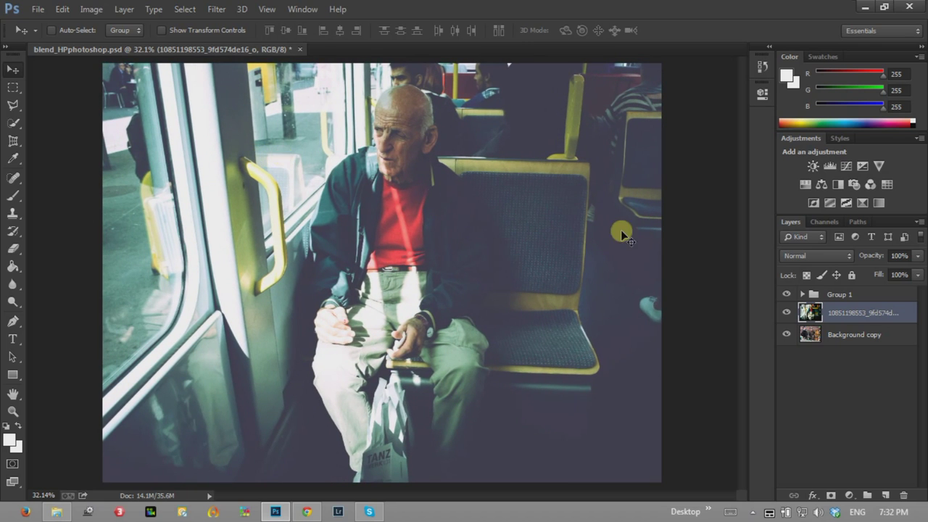
click(56, 511)
scroll(571, 109, up, 2)
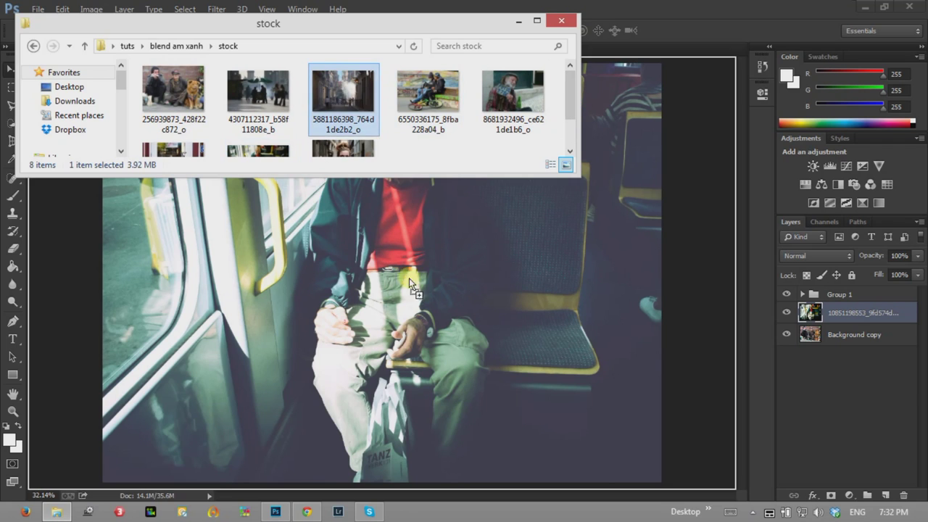
Place the smoky alley photo and enlarge it to cover the canvas, nudged slightly left
drag(333, 97, 402, 305)
mouse_move(450, 255)
mouse_down()
mouse_move(259, 161)
mouse_move(244, 142)
mouse_up()
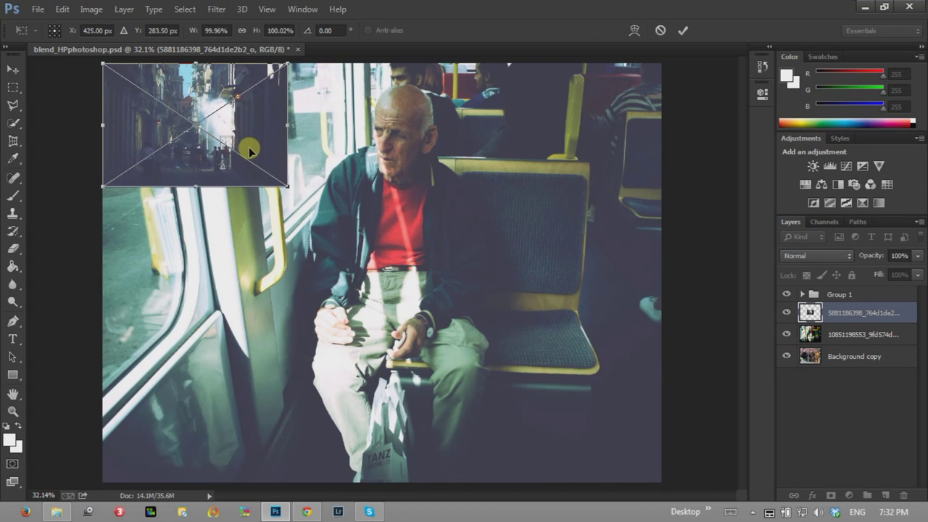
mouse_move(290, 188)
mouse_down()
mouse_move(710, 480)
mouse_move(739, 483)
mouse_up()
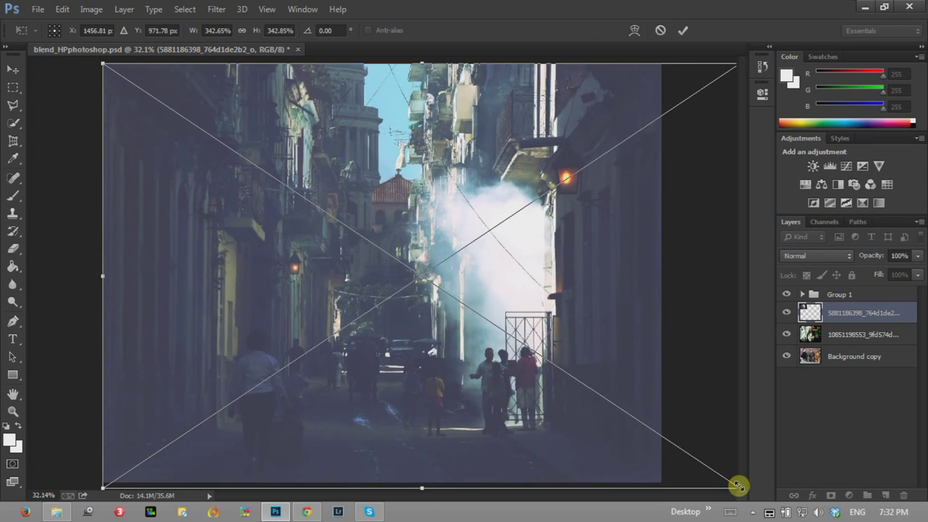
key(Return)
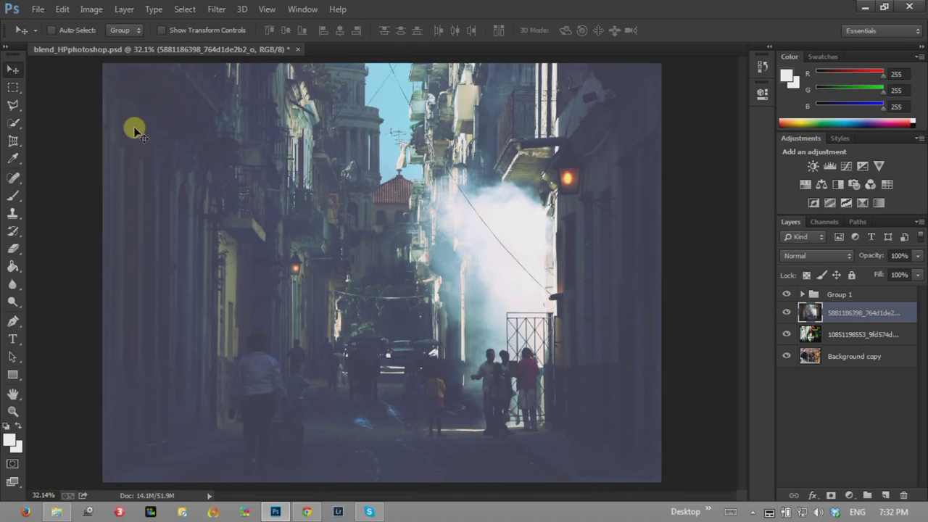
drag(425, 232, 389, 232)
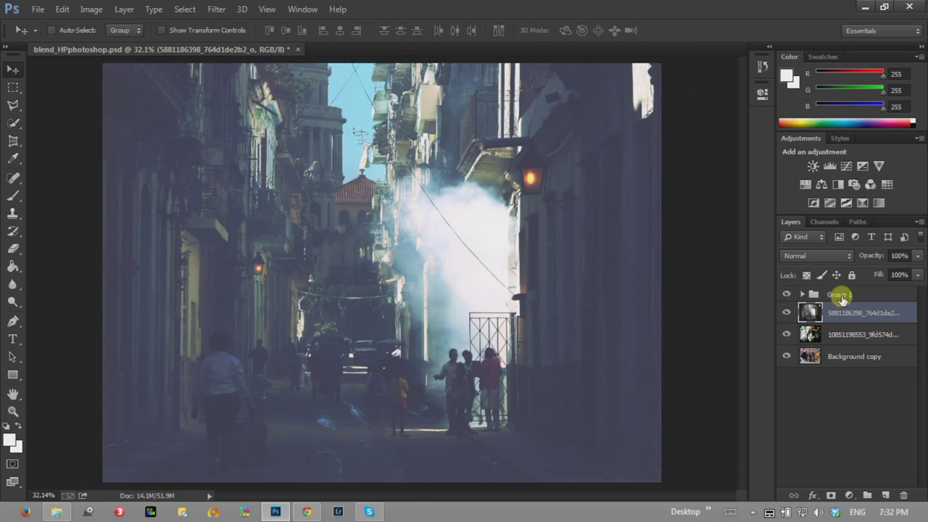
Rename the adjustment group Group 1 to 'blend'
double_click(840, 294)
text(blend)
key(Return)
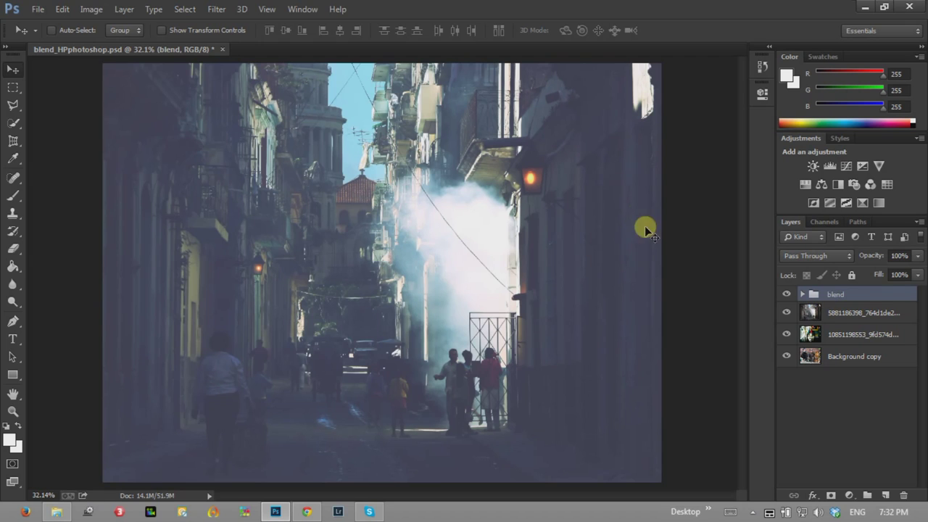